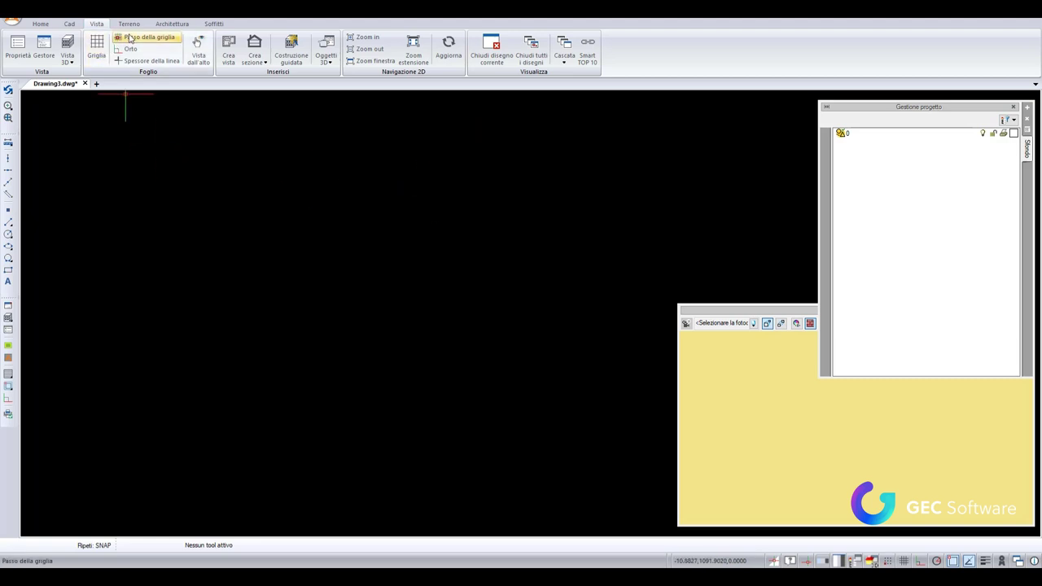
Step: Bring up the Terreno terrain tools in the ribbon of the empty Drawing3.dwg
click(128, 25)
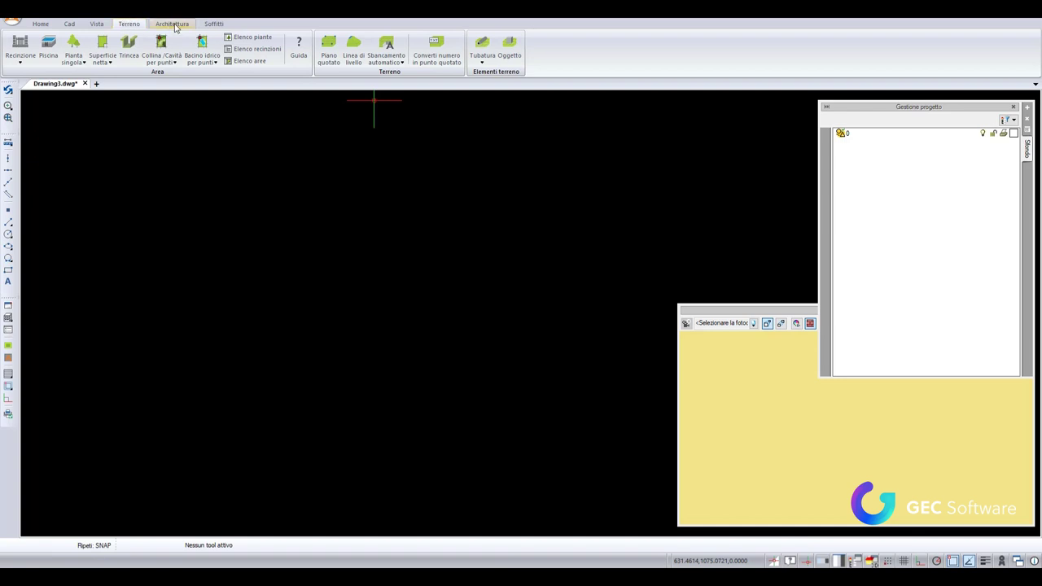
Step: Discard a stray test elevation point and zoom out to bring the Vista 1 origin into view
click(329, 48)
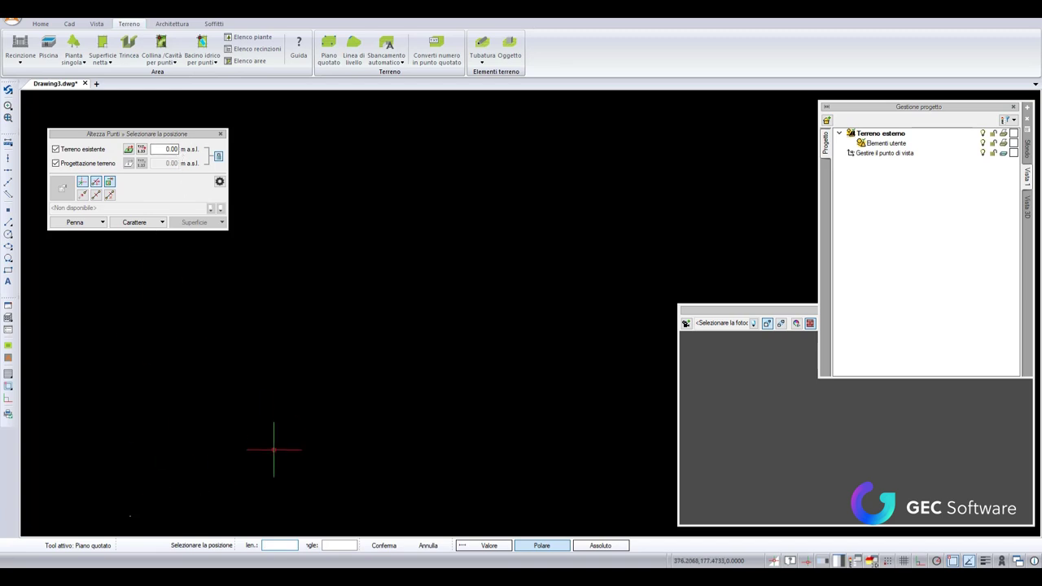
click(220, 477)
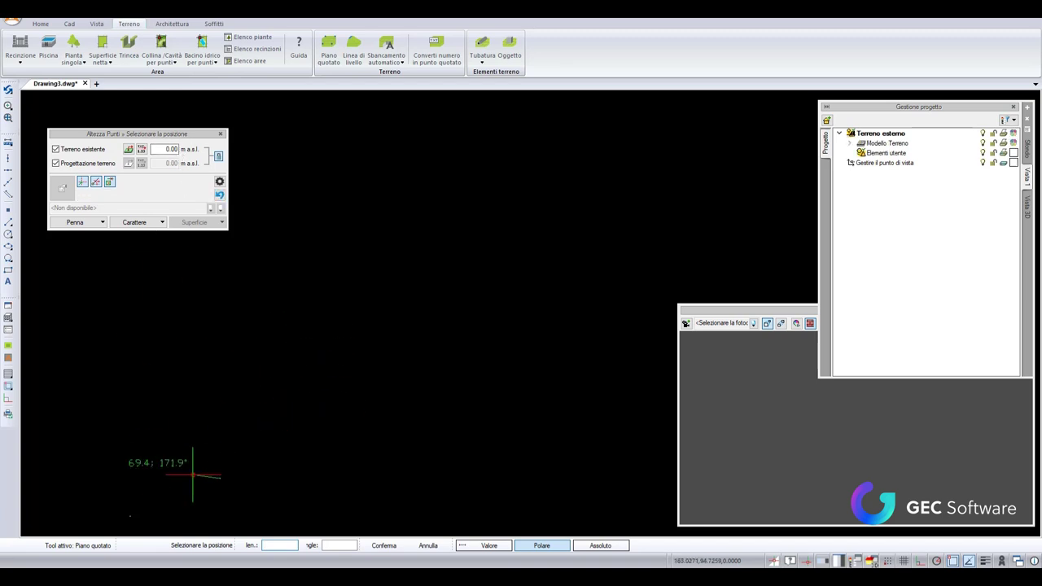
middle_drag(244, 465, 348, 279)
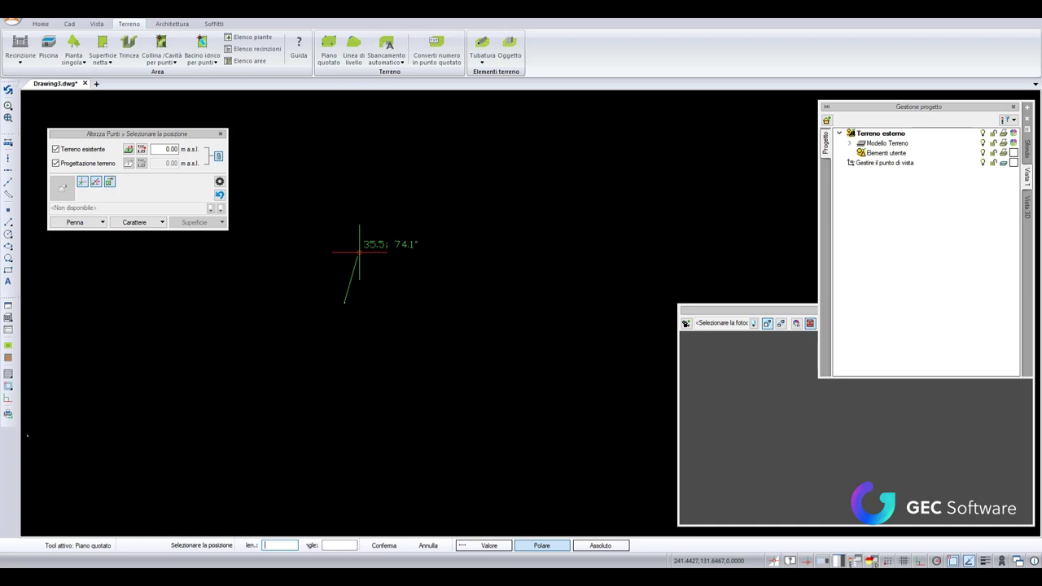
click(344, 299)
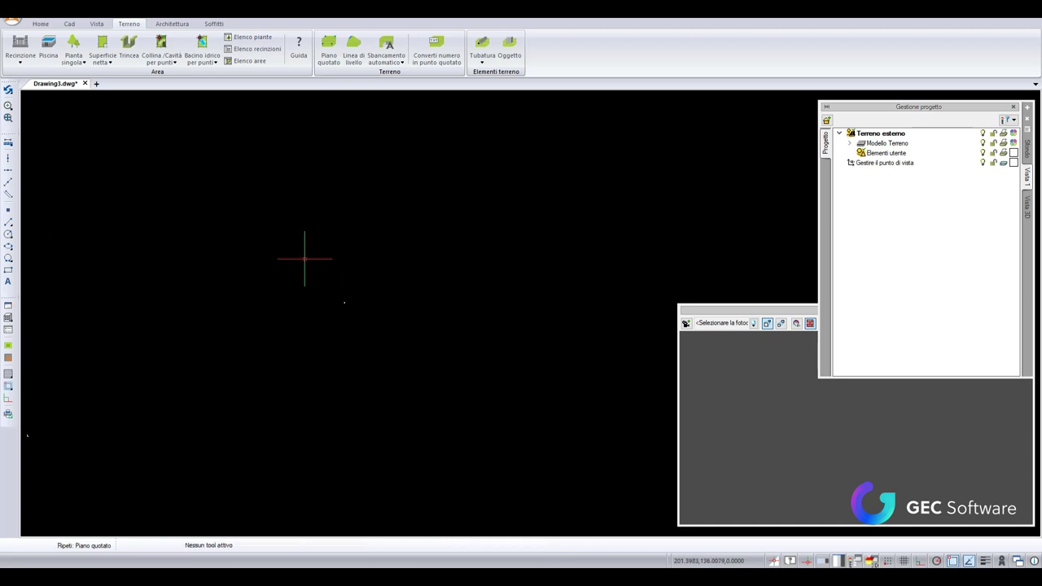
key(Escape)
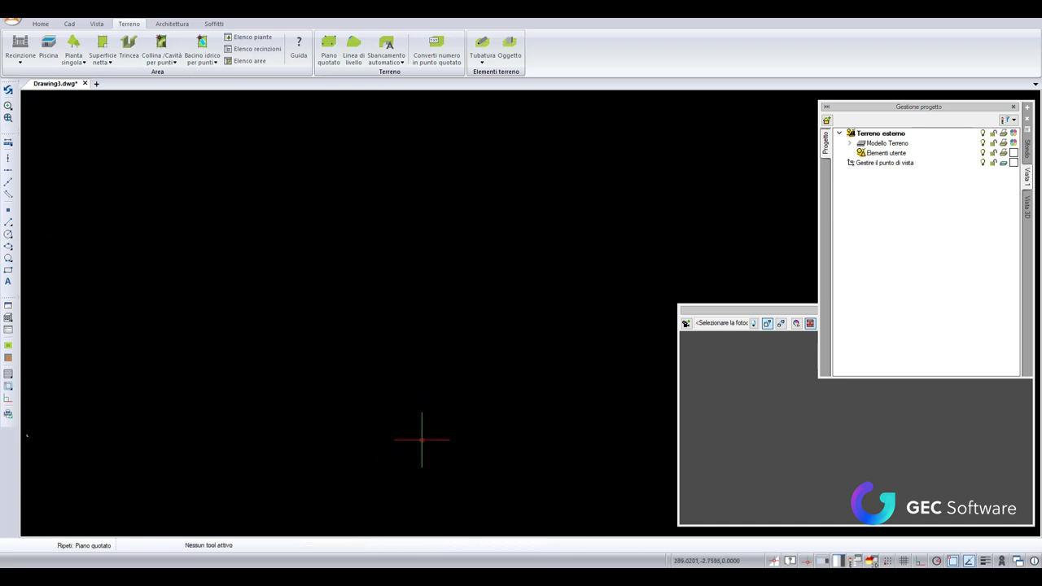
scroll(302, 383, down, 3)
scroll(233, 421, down, 2)
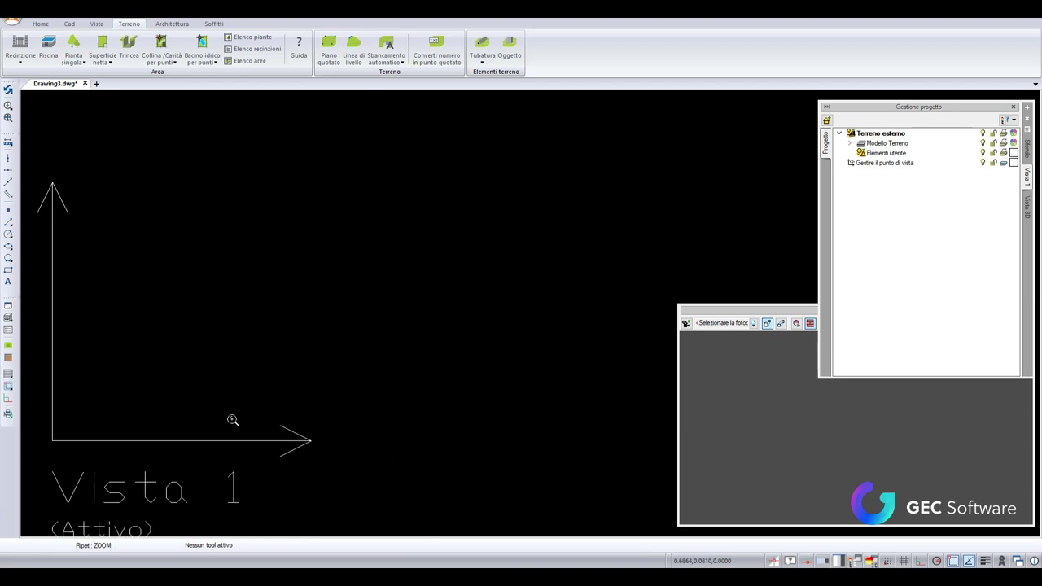
scroll(256, 404, down, 2)
scroll(350, 408, down, 2)
middle_drag(418, 405, 284, 432)
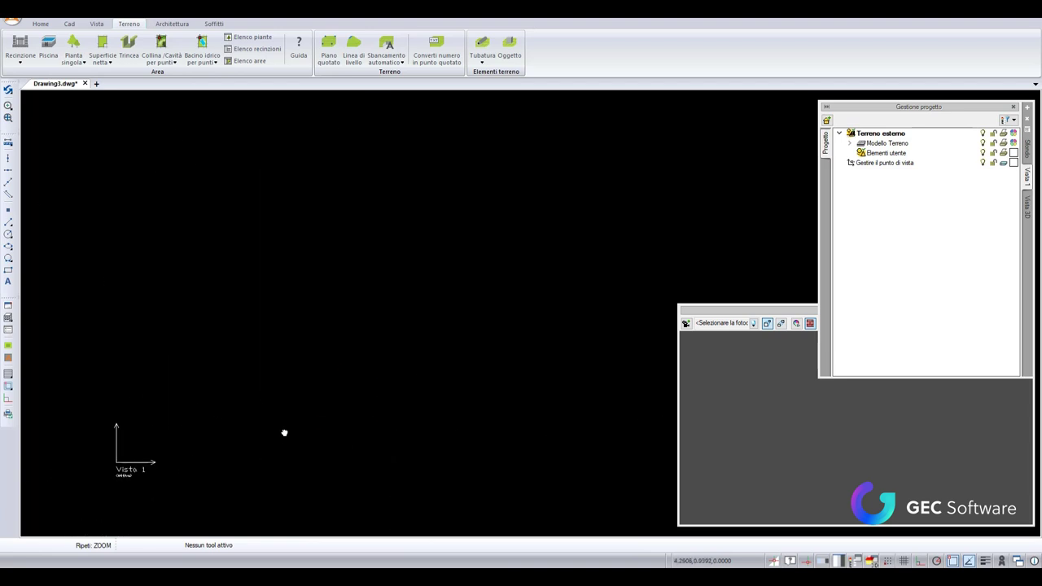
Step: Trace the seven-point Piano quotato terrain boundary at 0.00 m a.s.l. and finish it
click(329, 48)
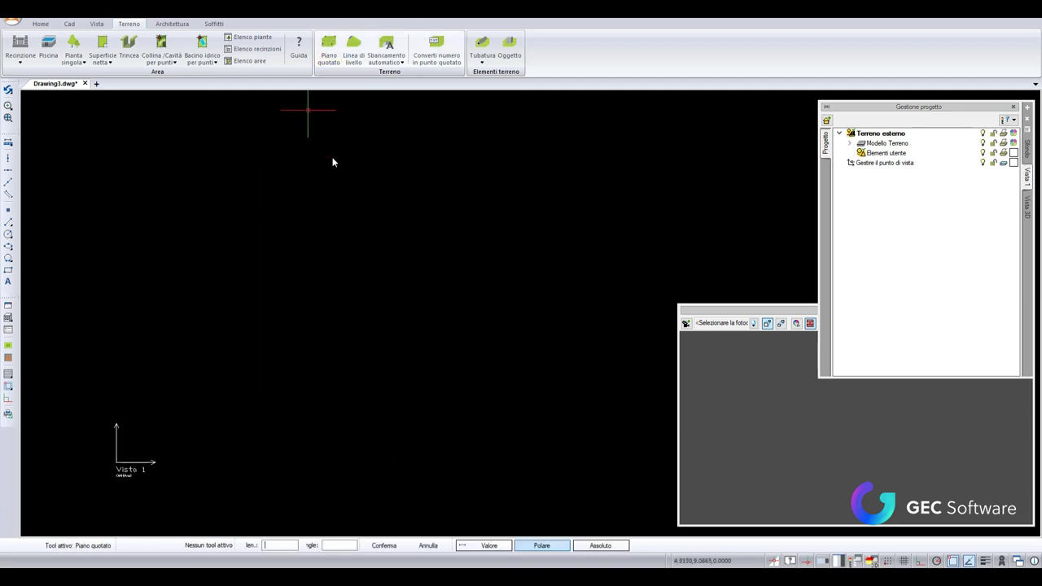
click(216, 437)
middle_drag(258, 255, 336, 368)
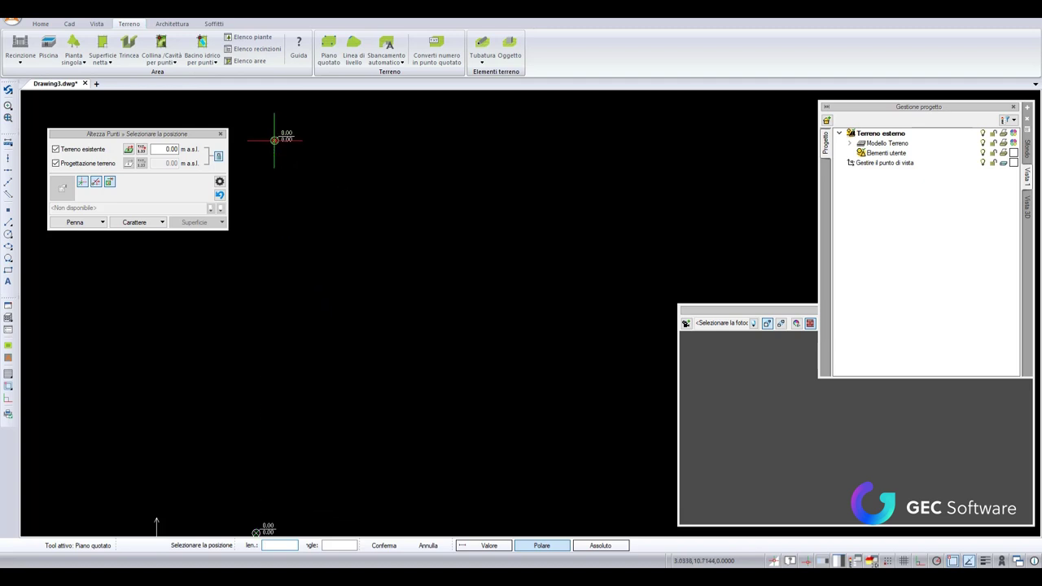
click(273, 141)
scroll(531, 349, down, 2)
middle_drag(302, 268, 453, 186)
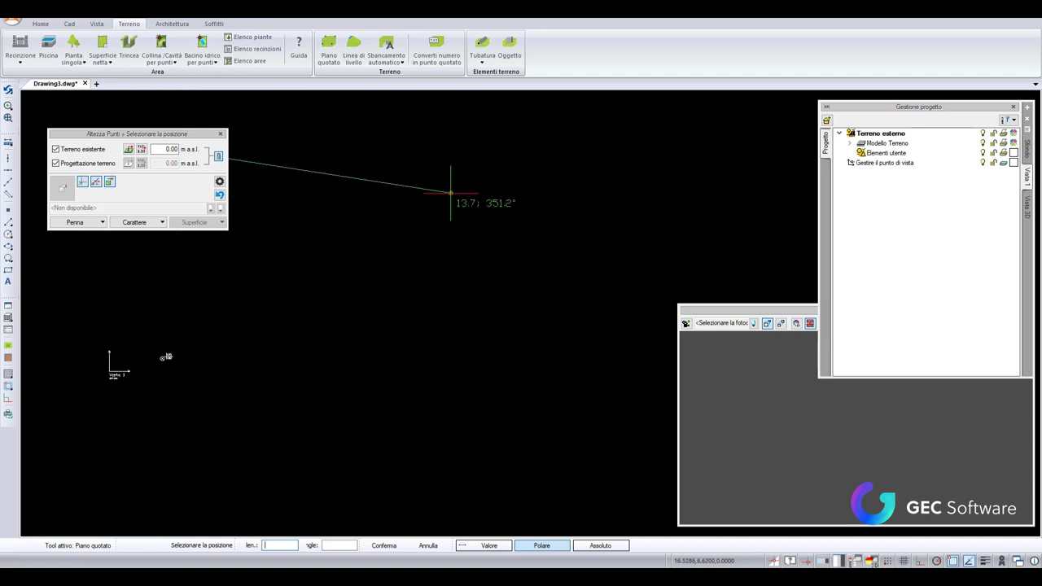
click(533, 159)
click(588, 448)
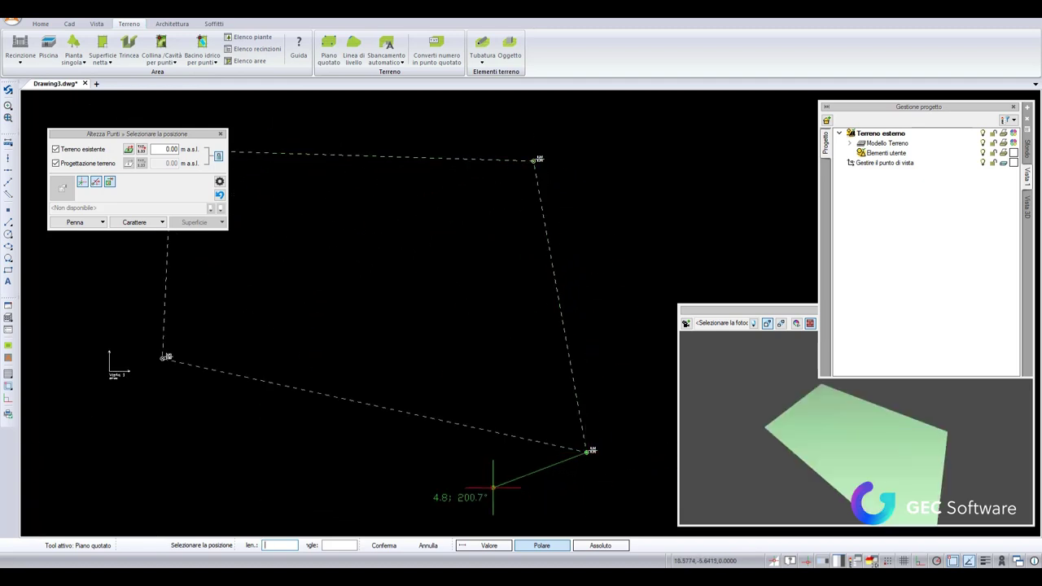
scroll(492, 472, down, 2)
click(533, 504)
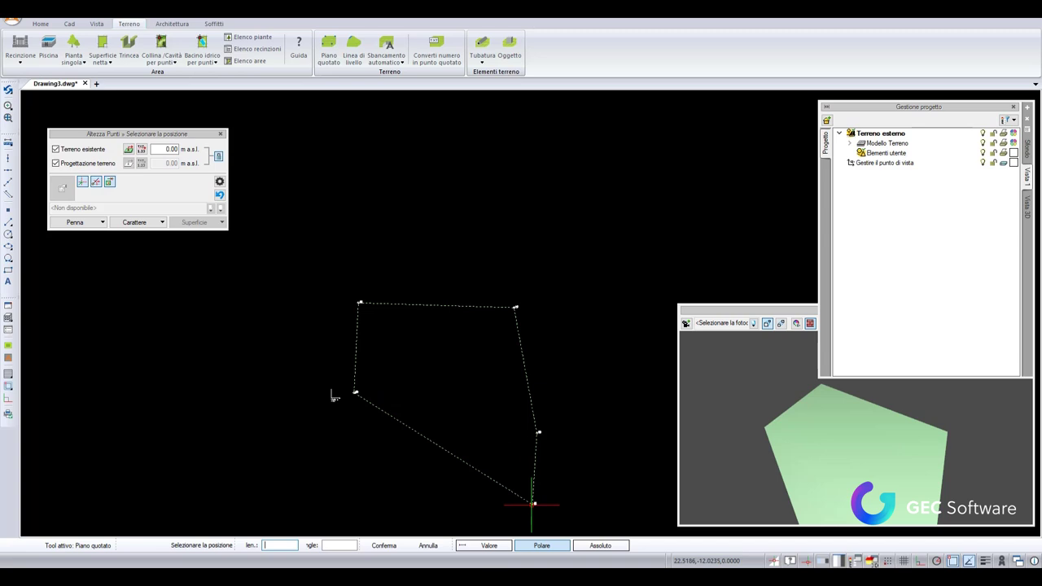
click(370, 505)
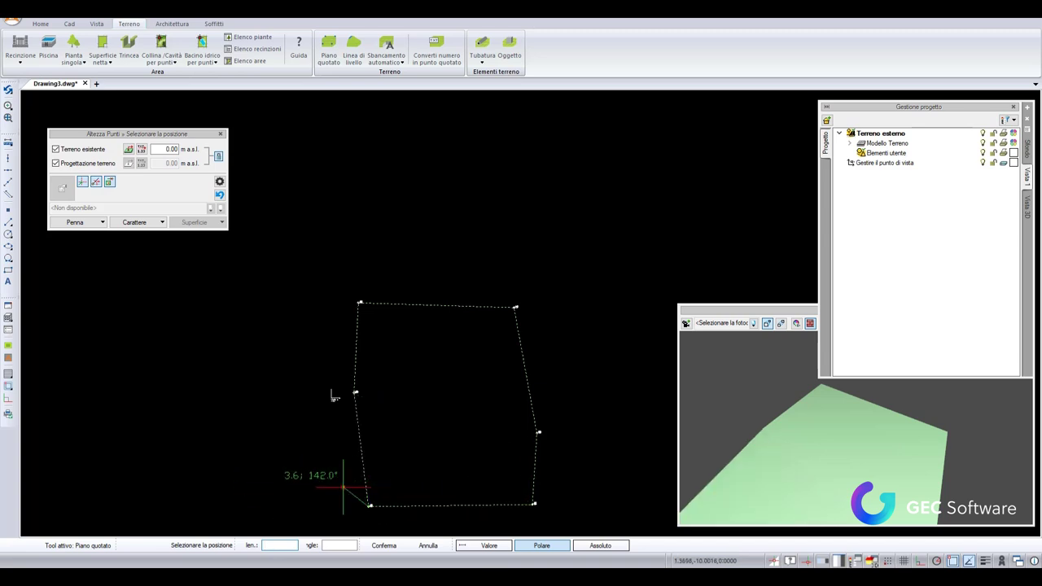
click(348, 502)
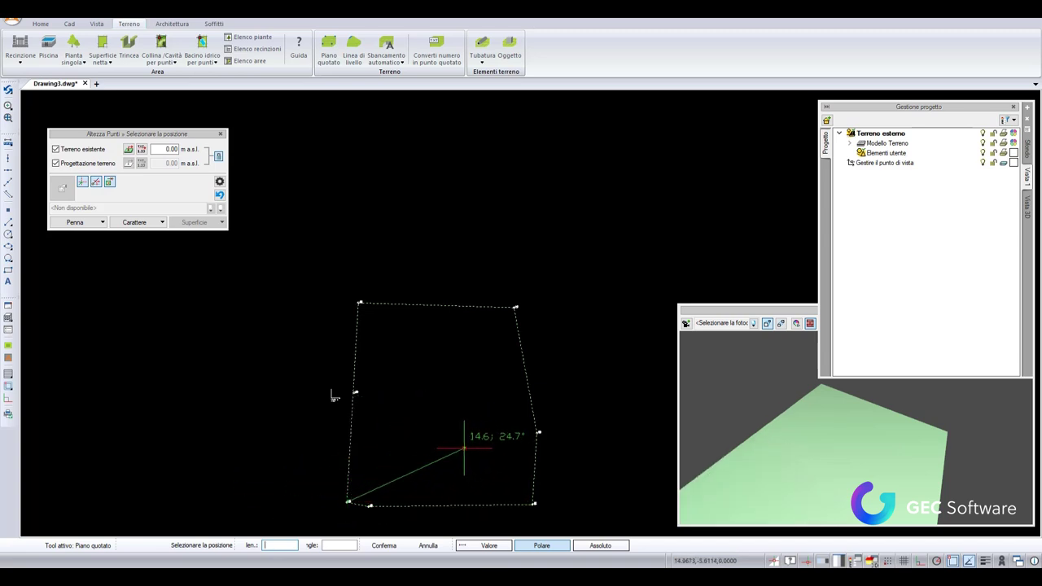
key(Return)
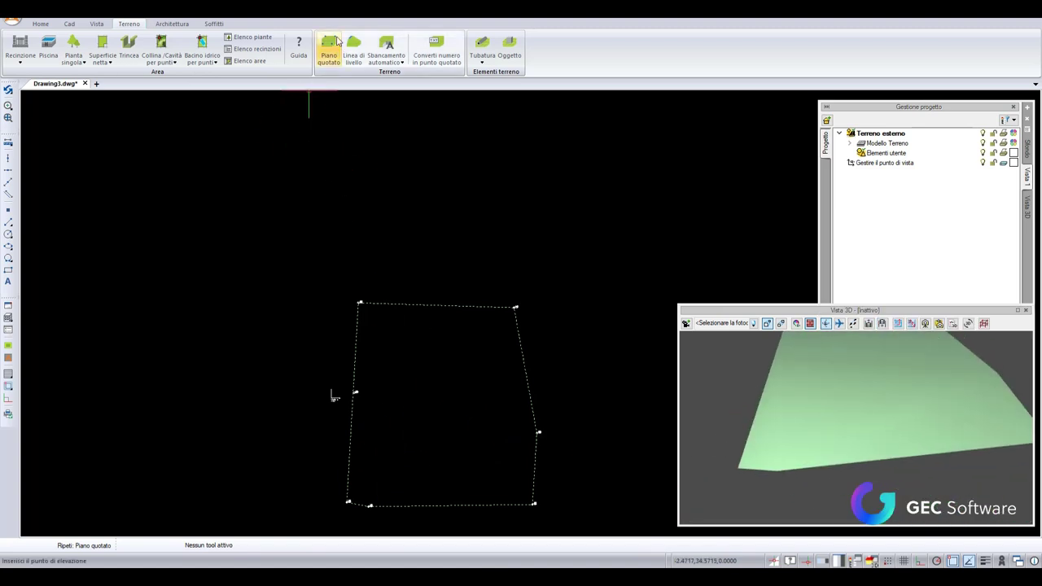
Step: Place four Piano quotato points at 0.80 m a.s.l. inside the outline to raise a mound
click(330, 48)
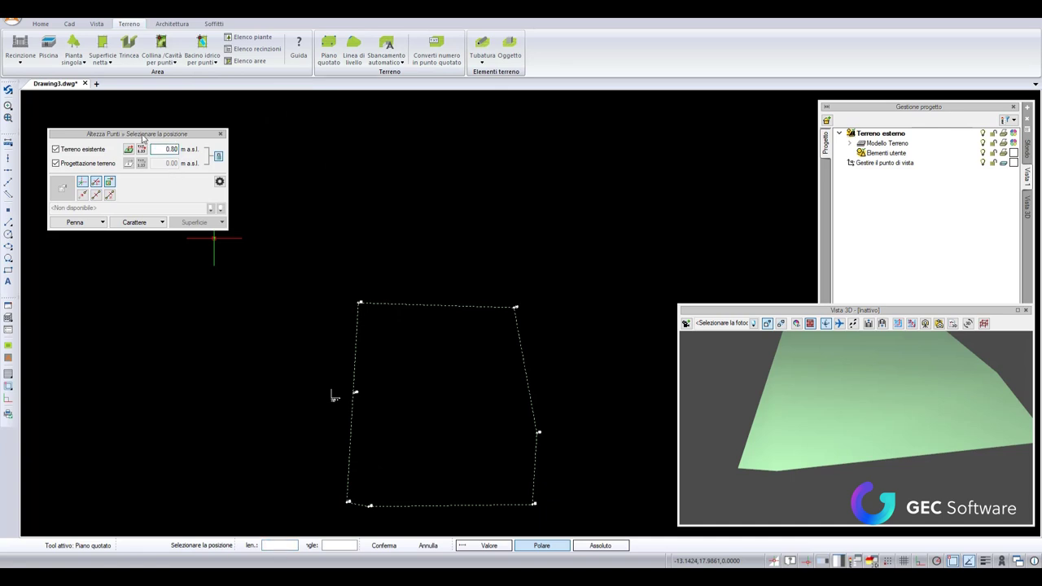
click(391, 324)
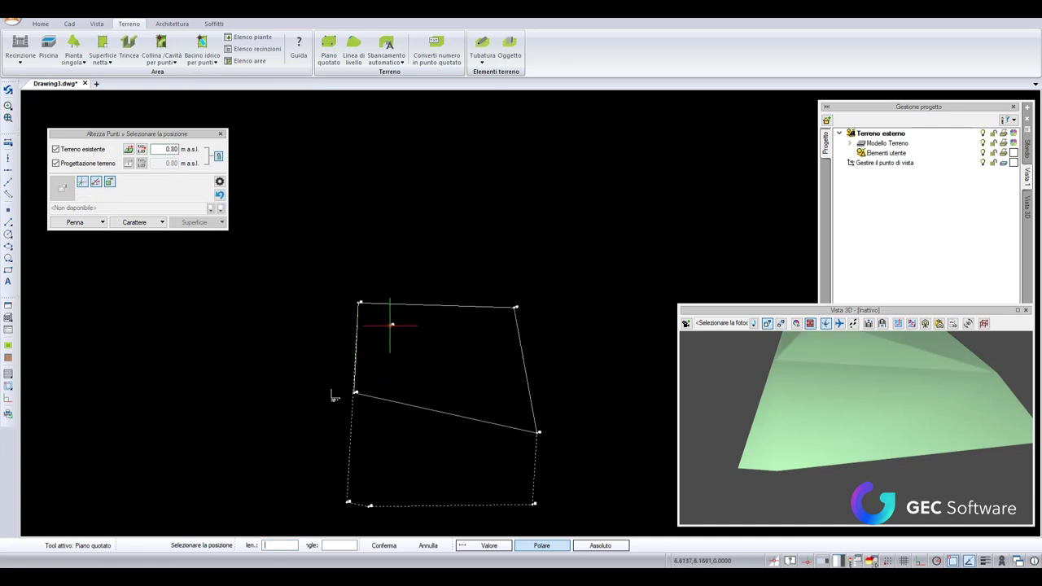
click(492, 332)
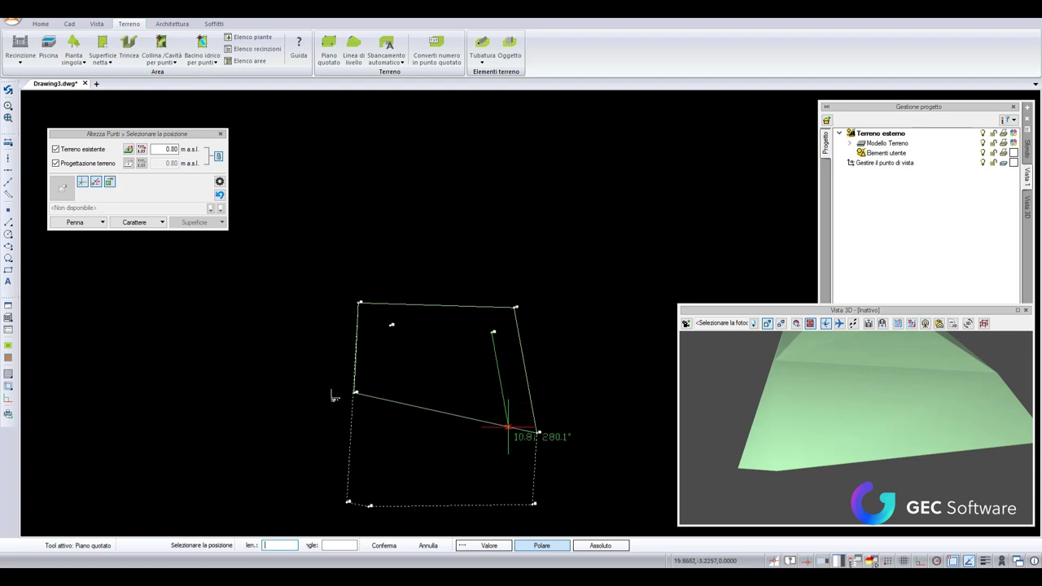
click(505, 443)
click(399, 460)
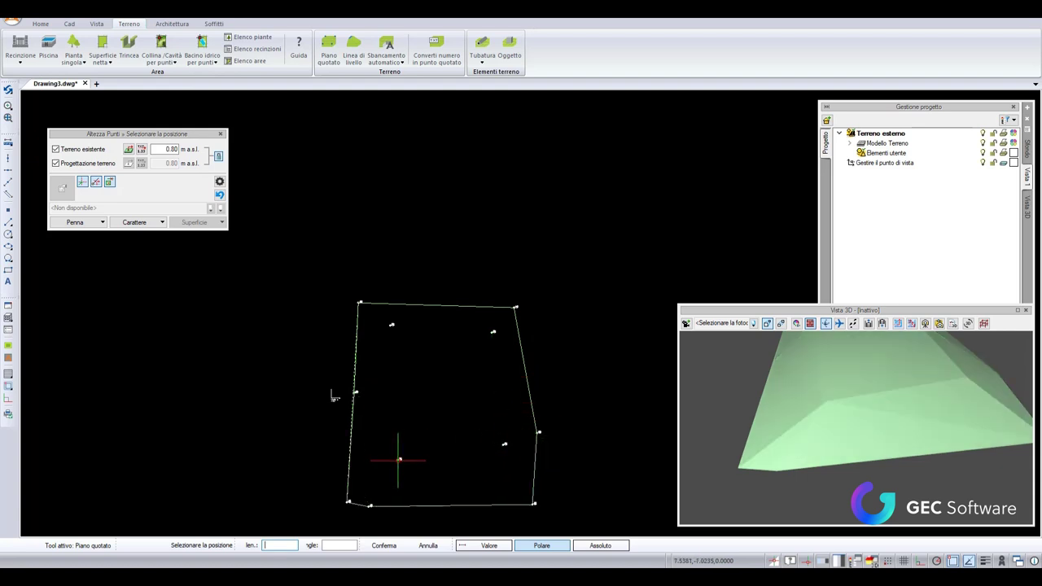
click(398, 459)
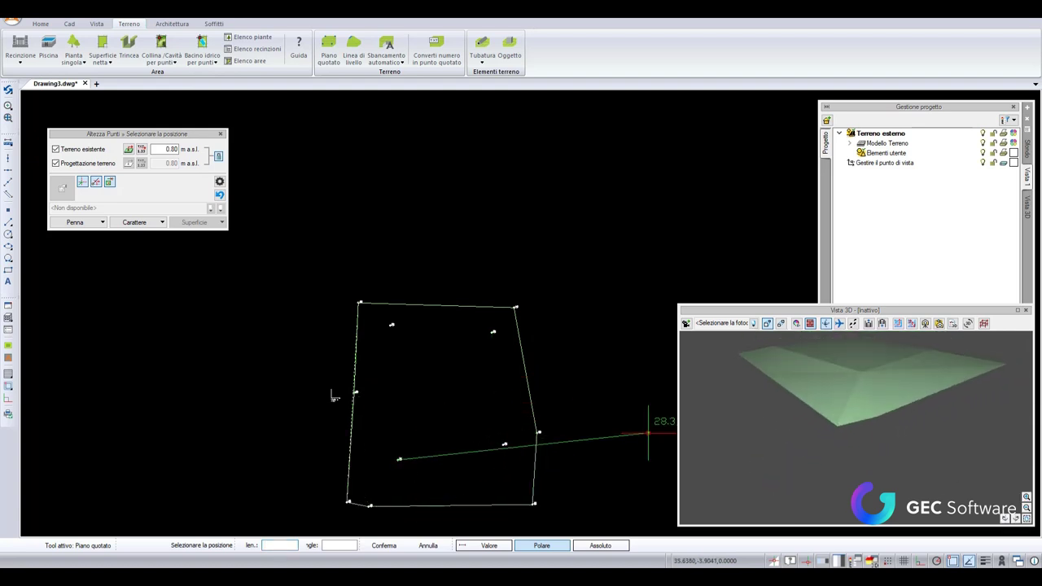
scroll(879, 423, up, 2)
scroll(882, 420, up, 2)
scroll(885, 414, up, 1)
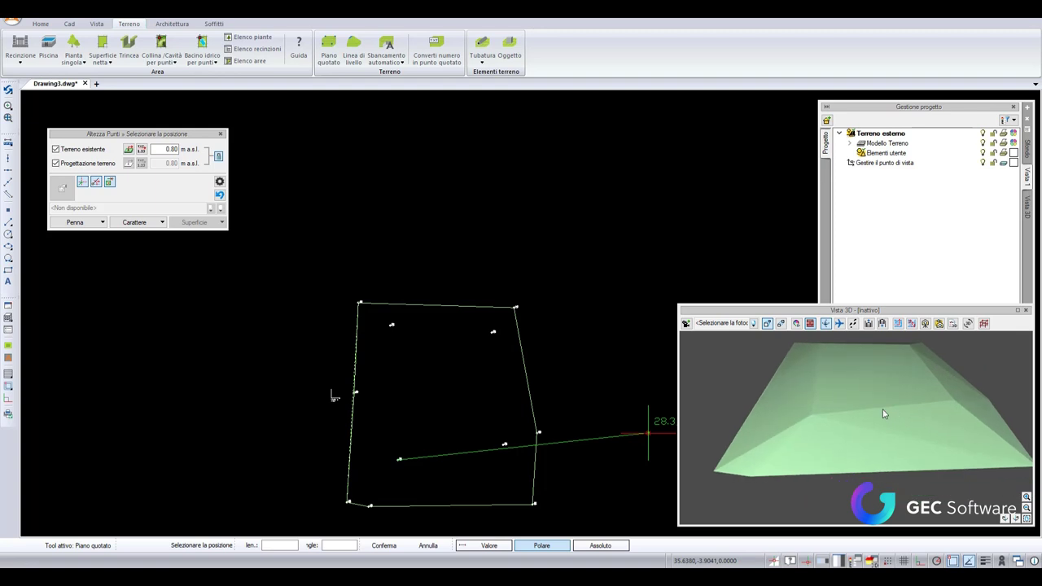
scroll(885, 414, down, 2)
right_click(382, 441)
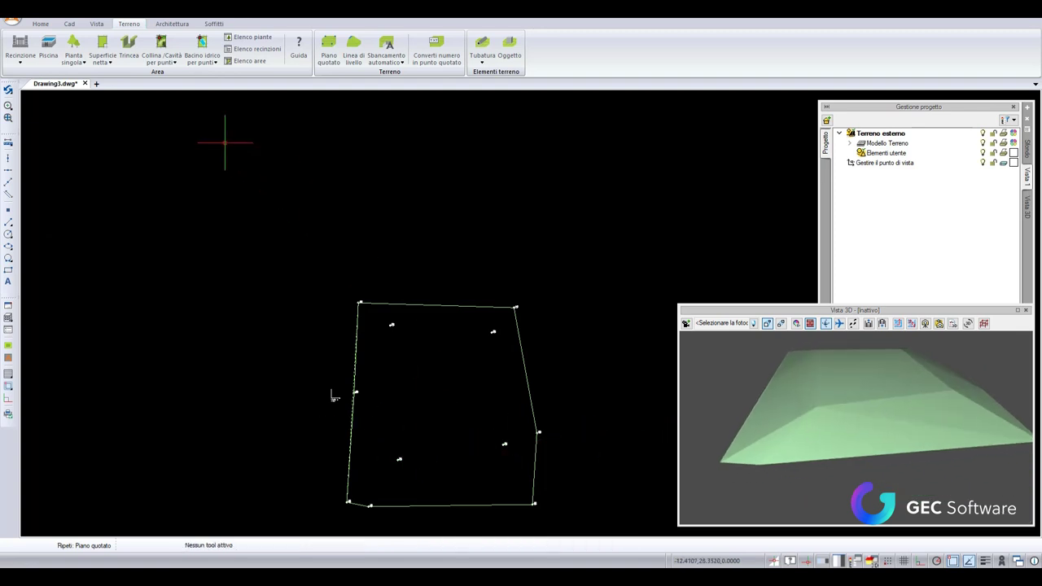
Step: Draw a 1.20 m a.s.l. level line along the top edge and down the right side
click(353, 51)
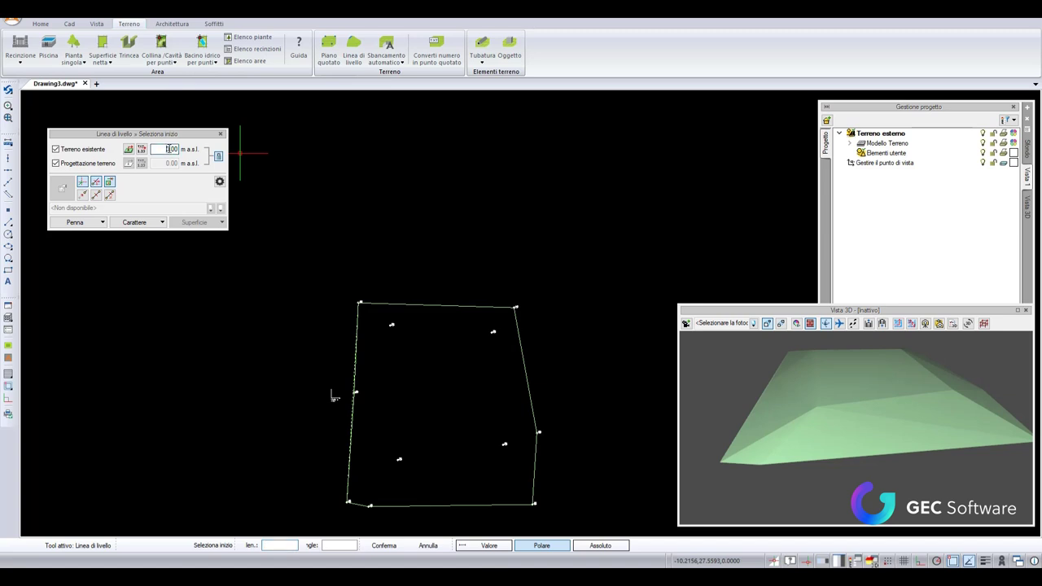
text(1.20)
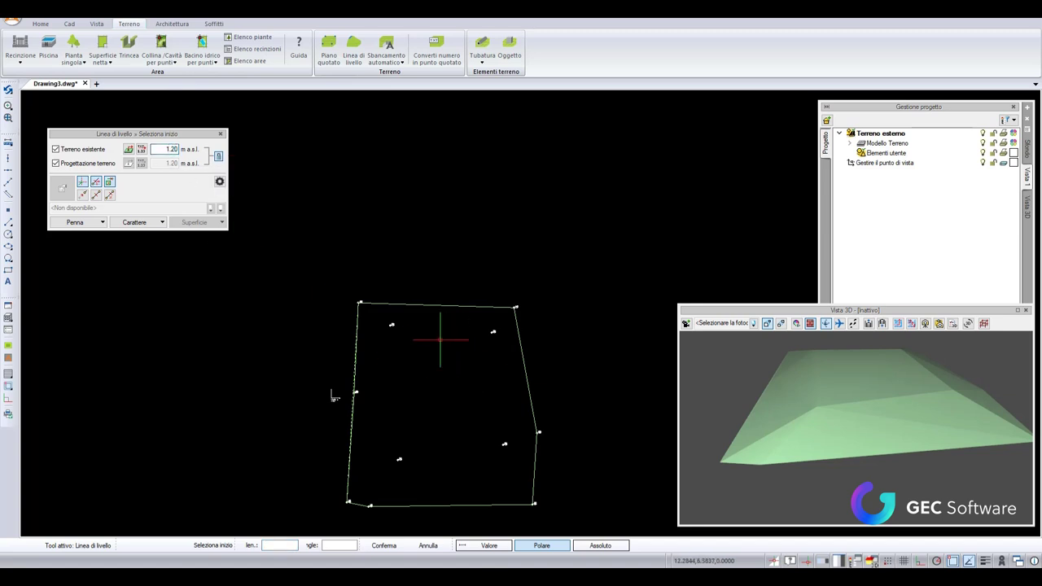
scroll(434, 342, up, 2)
click(295, 269)
click(310, 299)
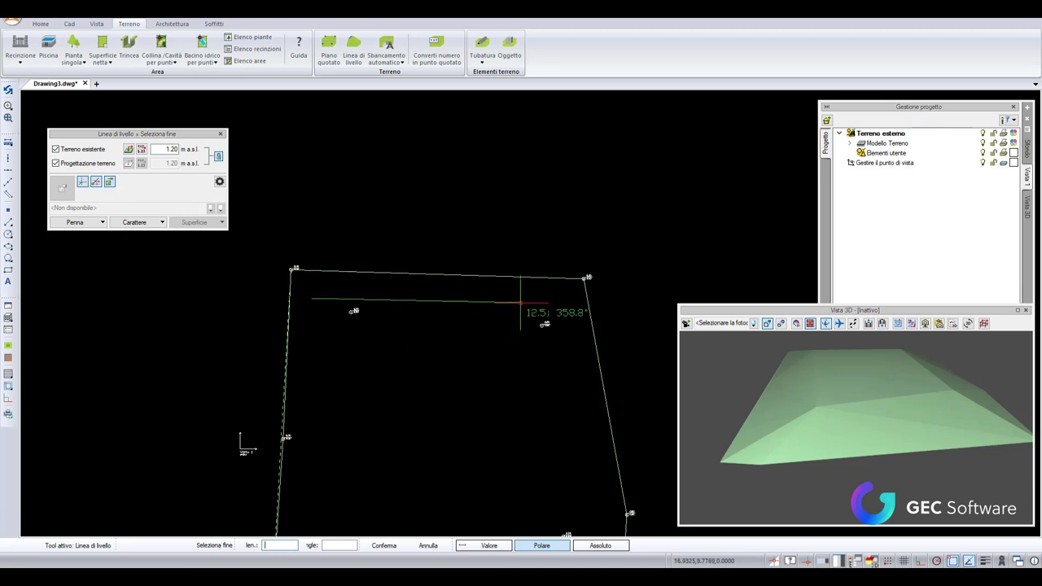
click(545, 303)
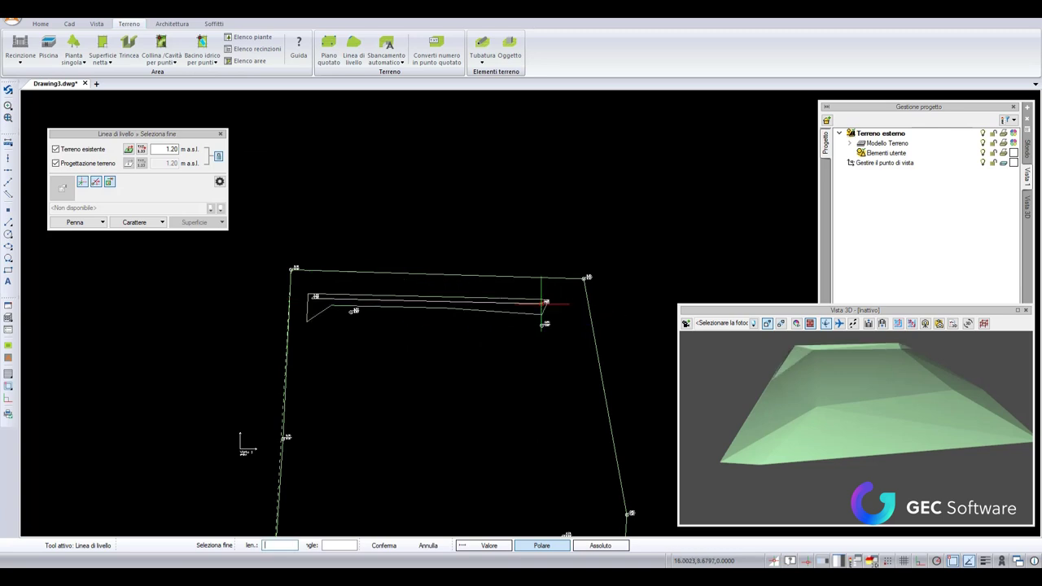
click(581, 348)
click(594, 489)
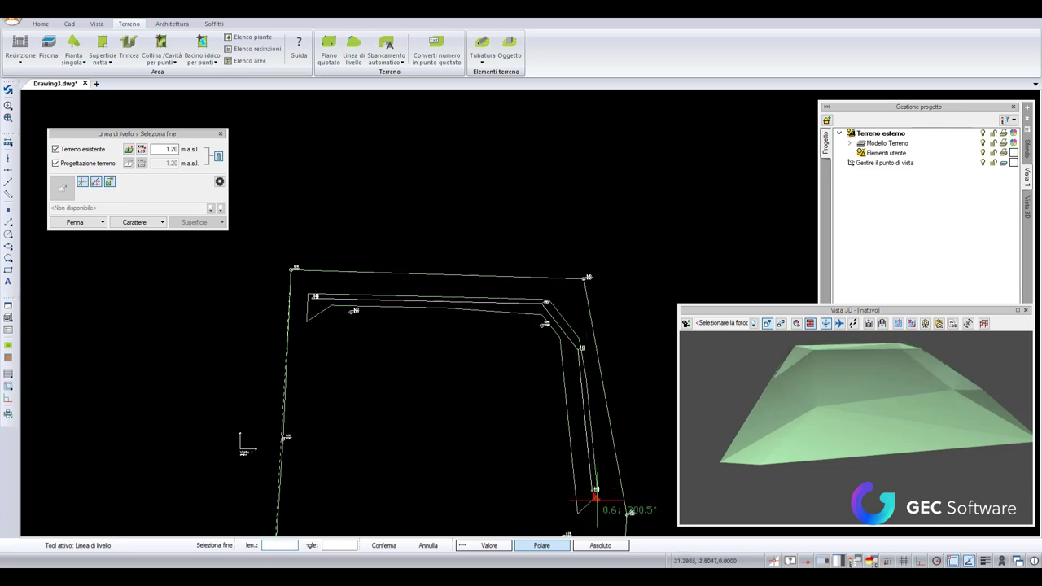
middle_drag(594, 490, 556, 331)
key(Return)
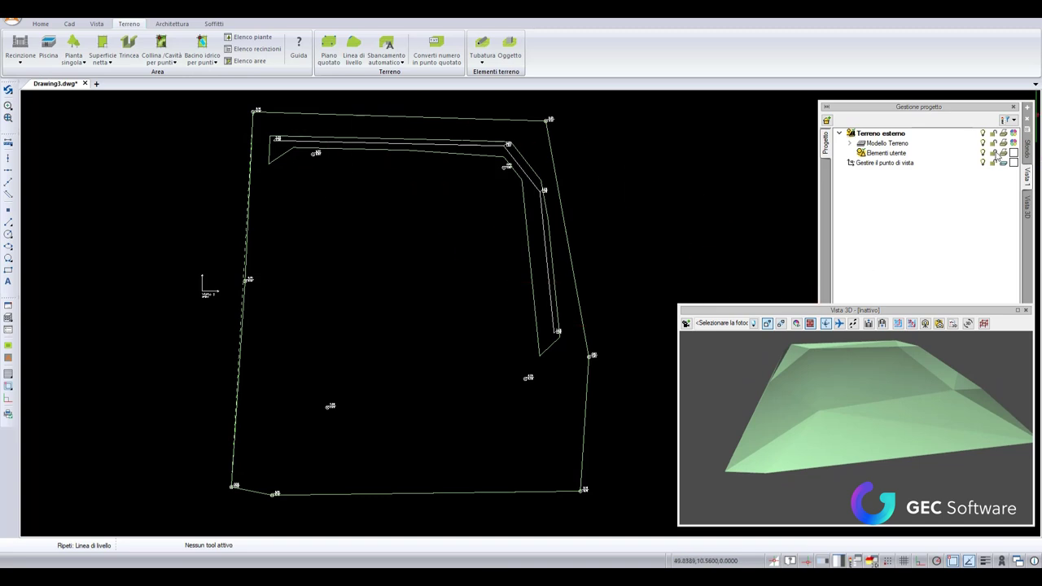
Step: Confirm Livello 0 properties: base height 0.00 m a.s.l. and 320 cm floor height
click(172, 24)
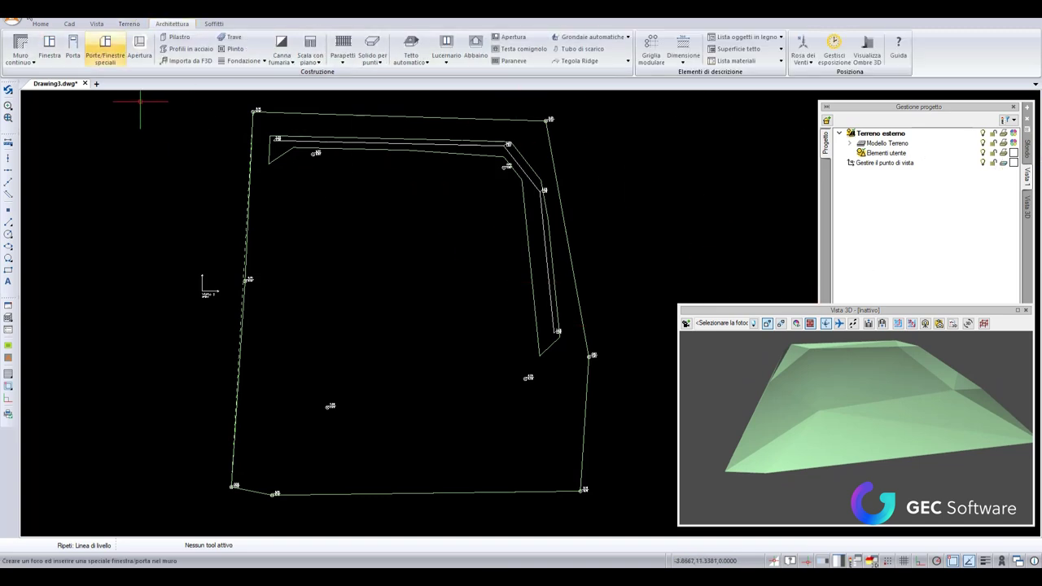
click(38, 62)
click(55, 104)
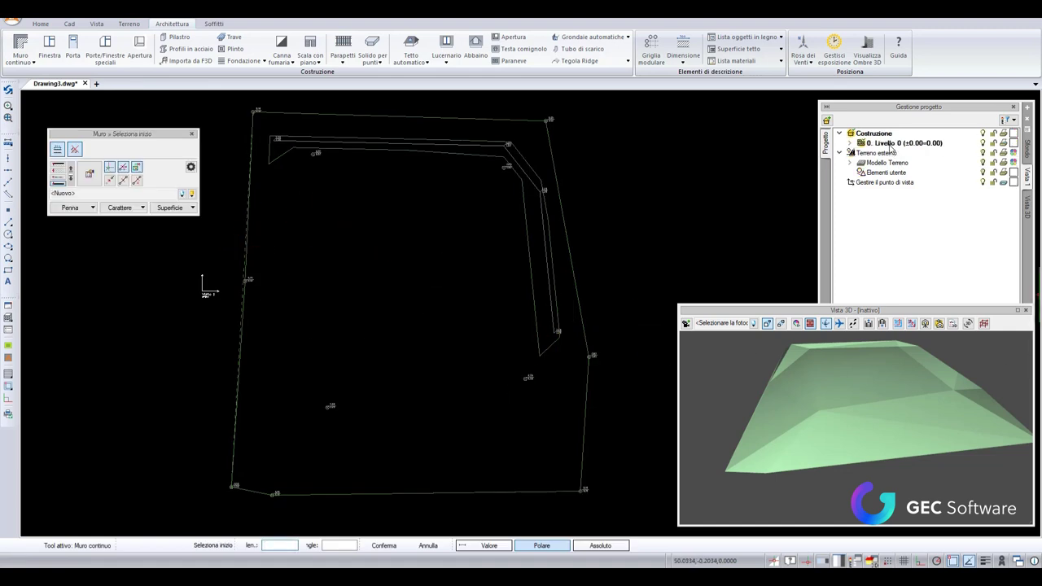
right_click(890, 147)
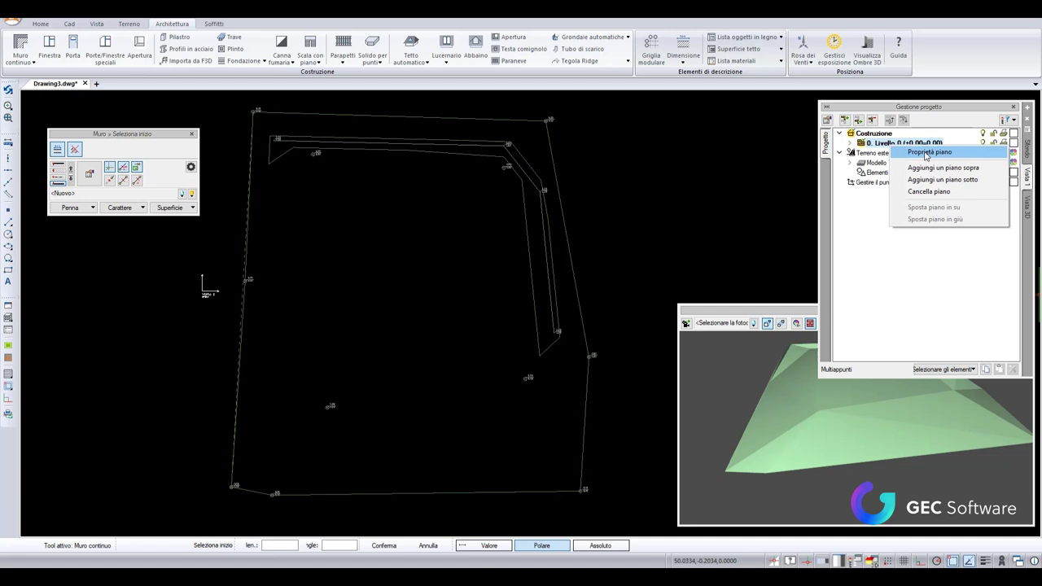
click(925, 153)
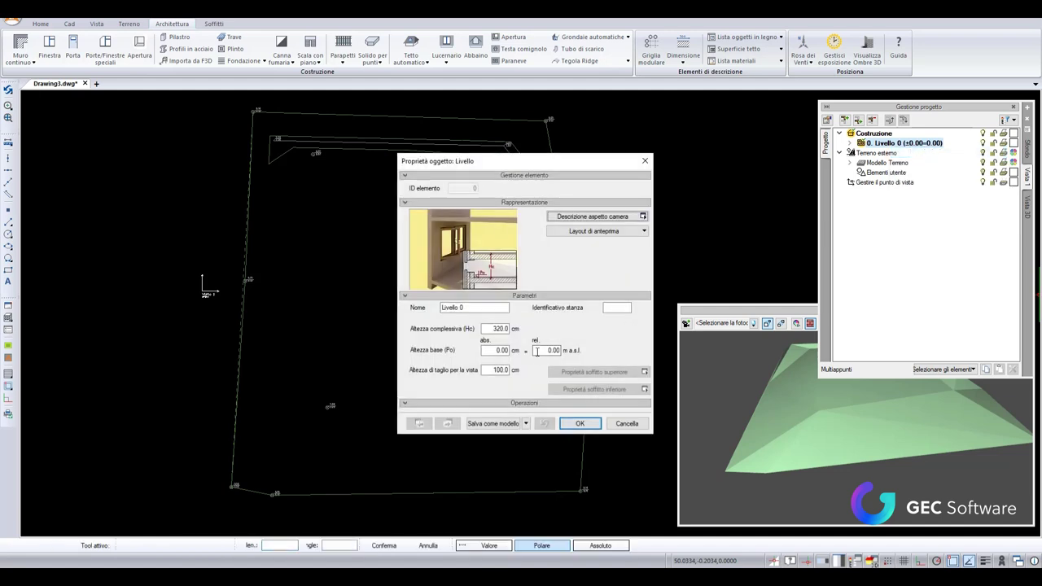
click(536, 351)
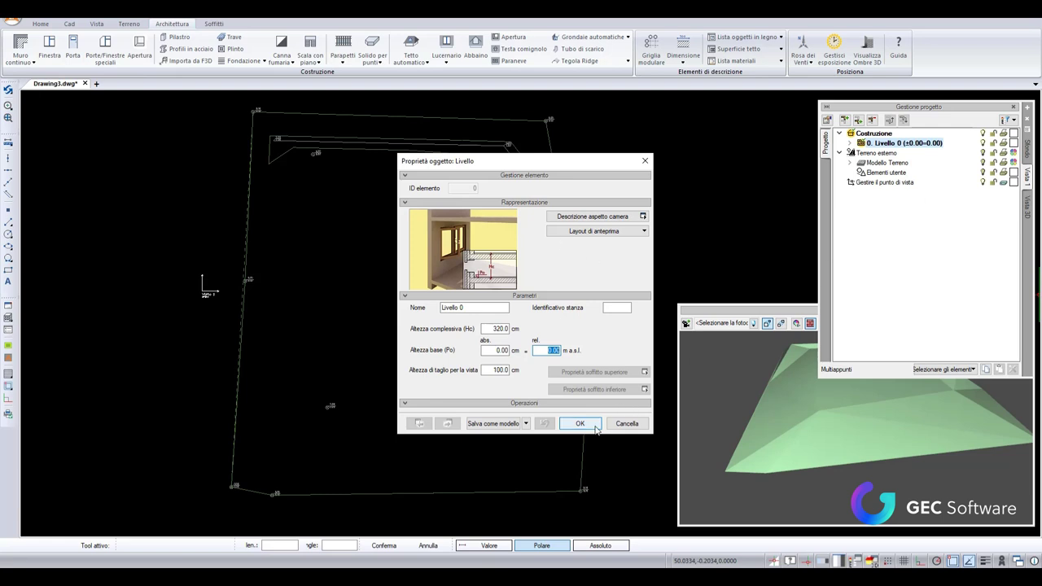
click(595, 427)
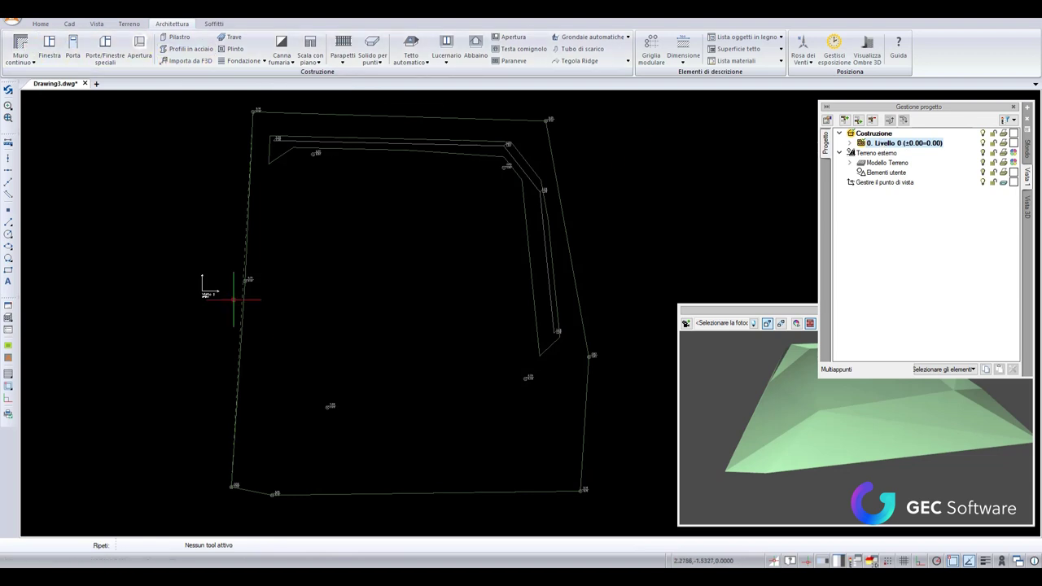
Step: Draw continuous walls around the building outline with its chamfered corner and notch, closing the loop
click(19, 47)
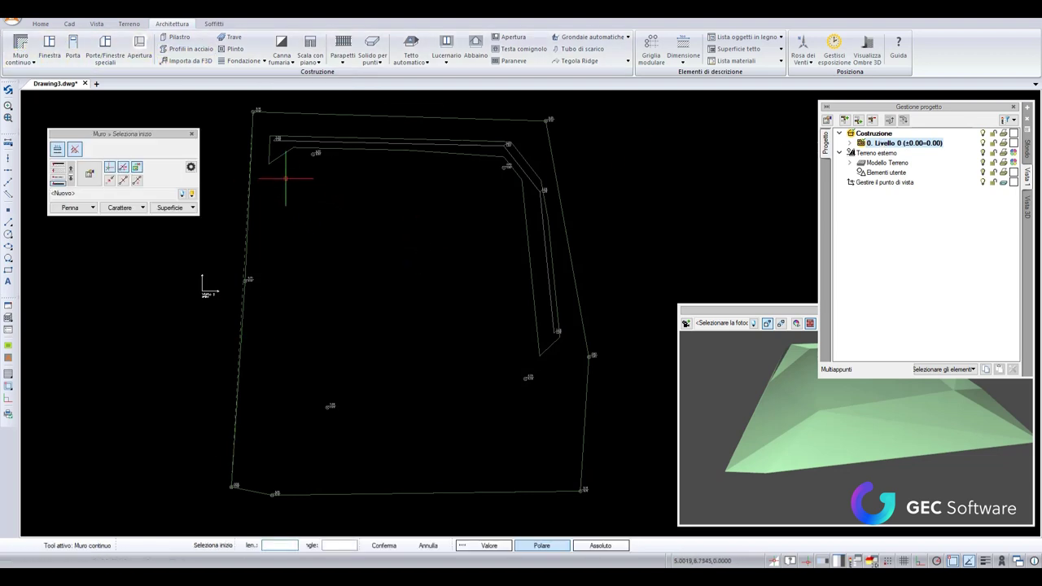
click(296, 181)
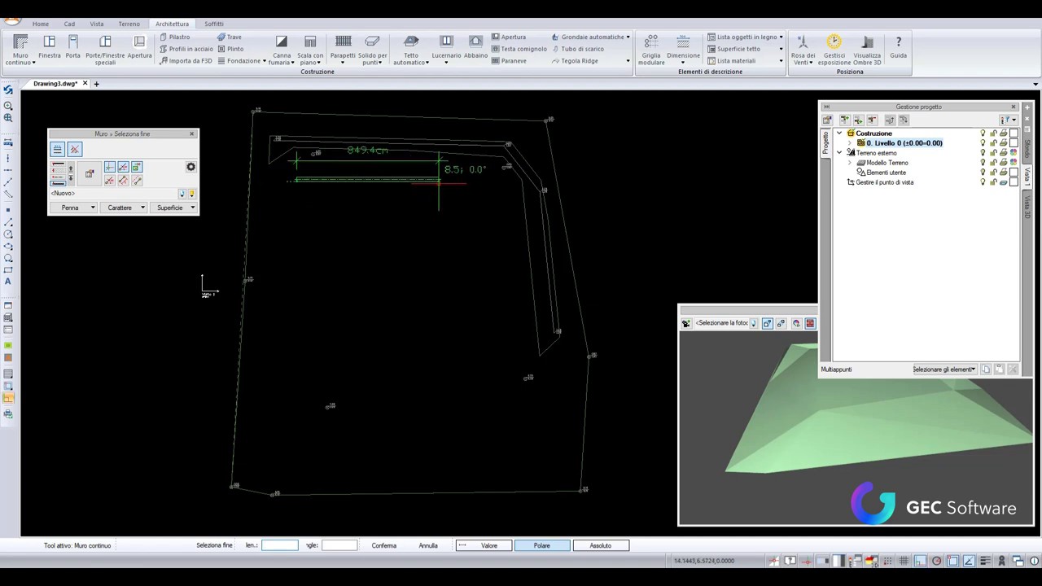
click(439, 181)
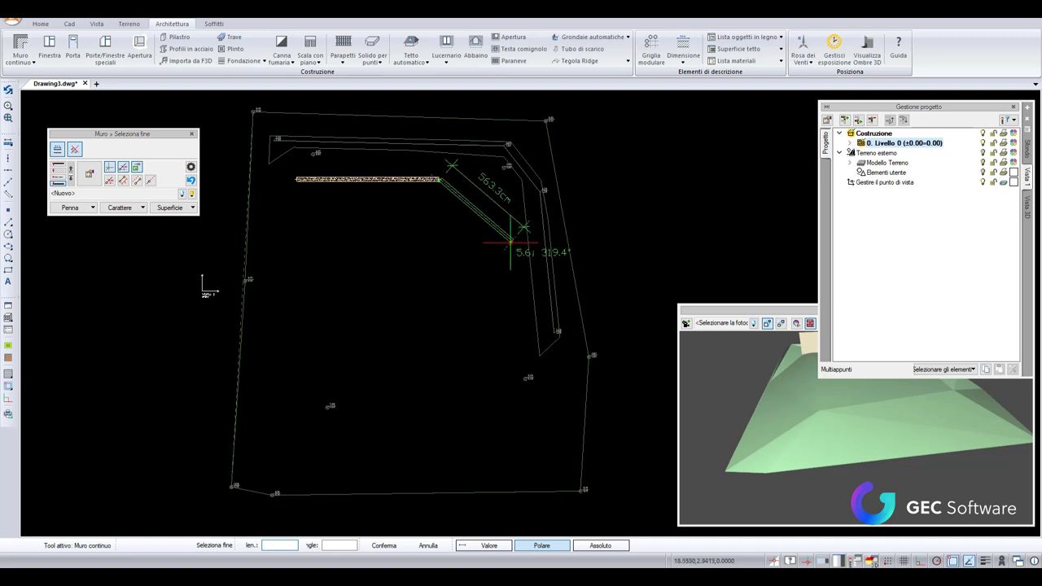
click(476, 215)
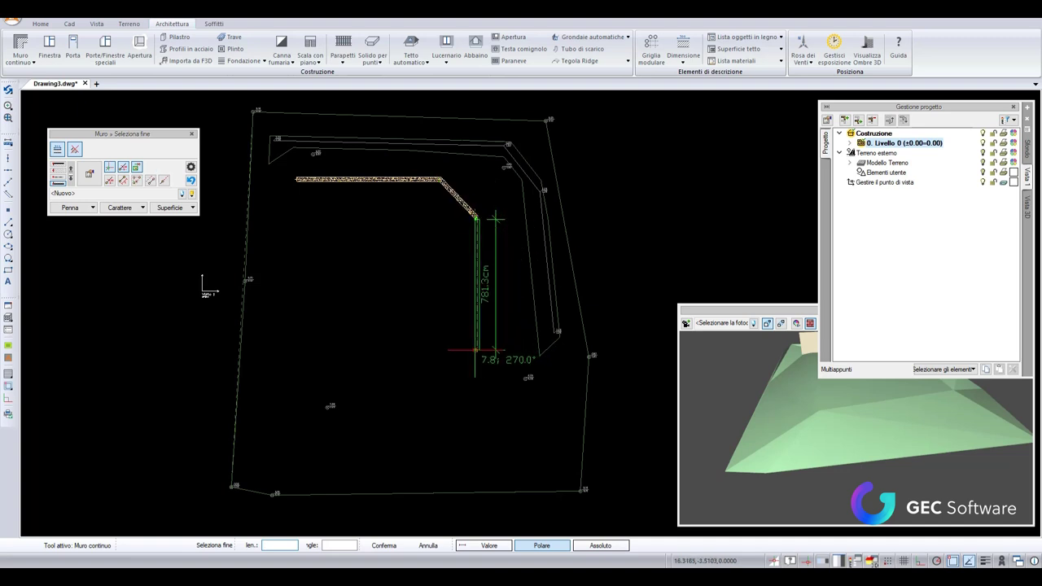
click(477, 351)
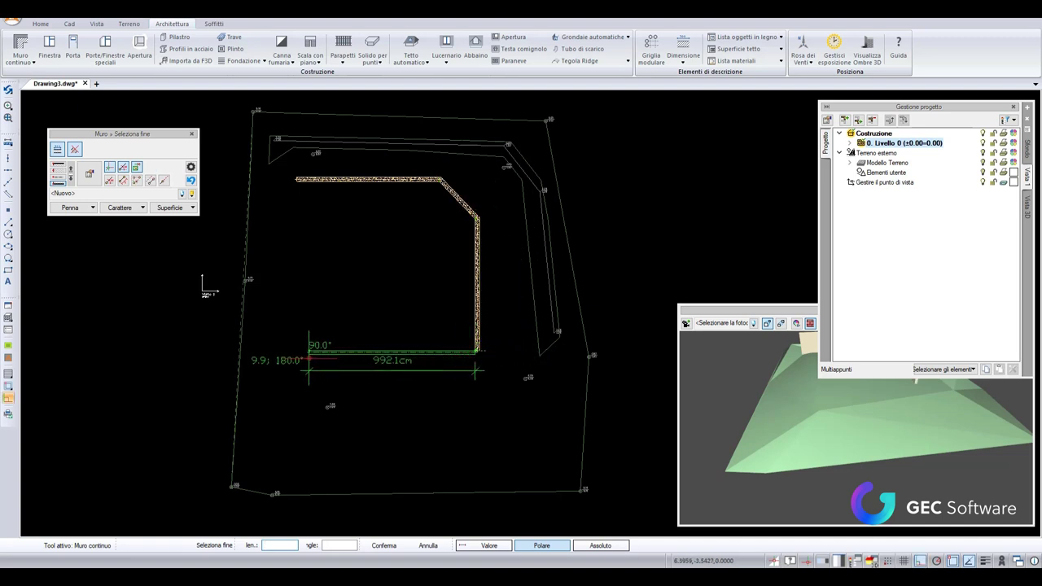
click(388, 351)
click(387, 310)
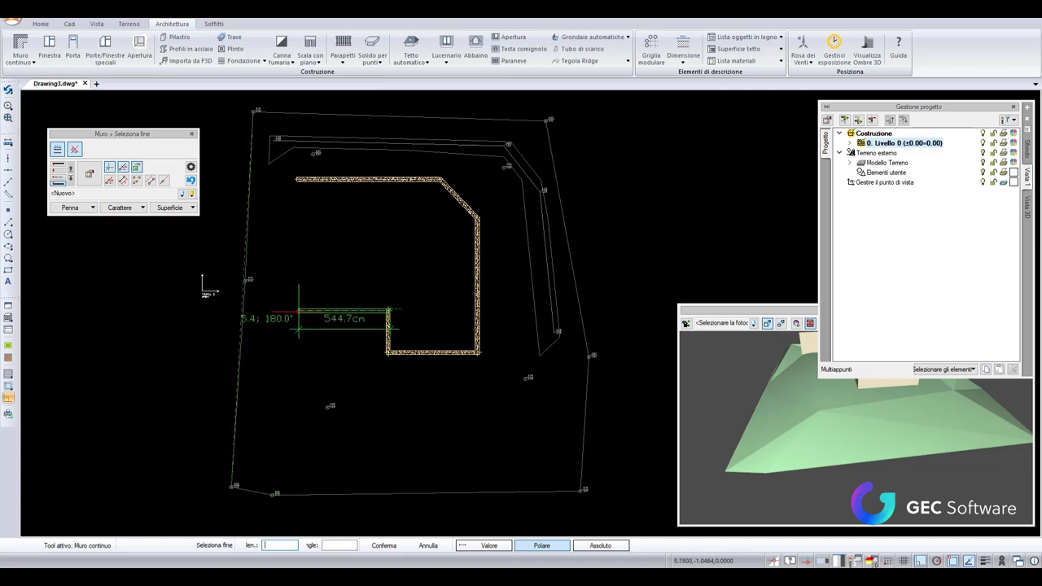
click(298, 310)
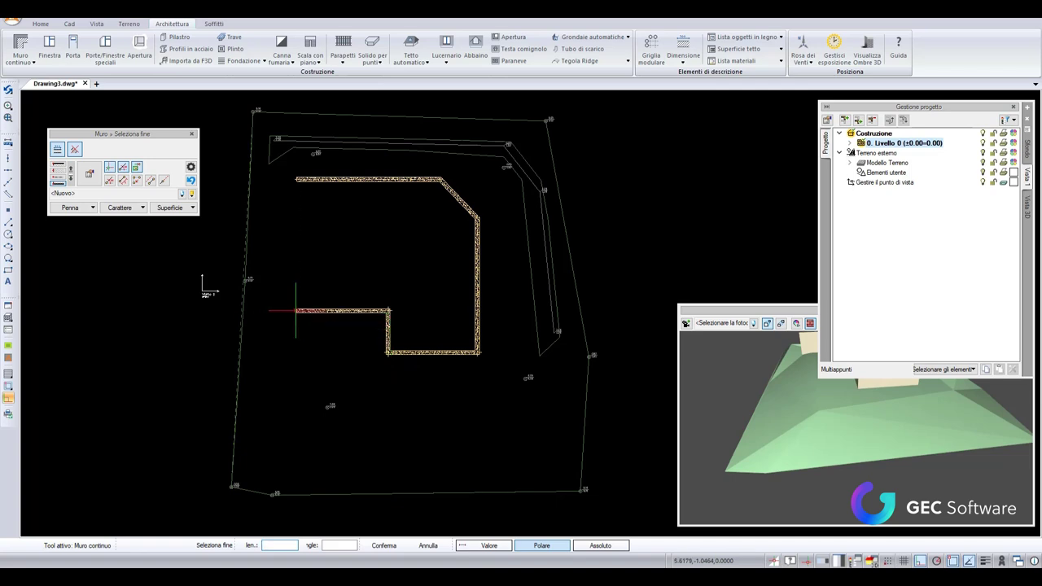
scroll(292, 174, up, 2)
scroll(295, 175, up, 3)
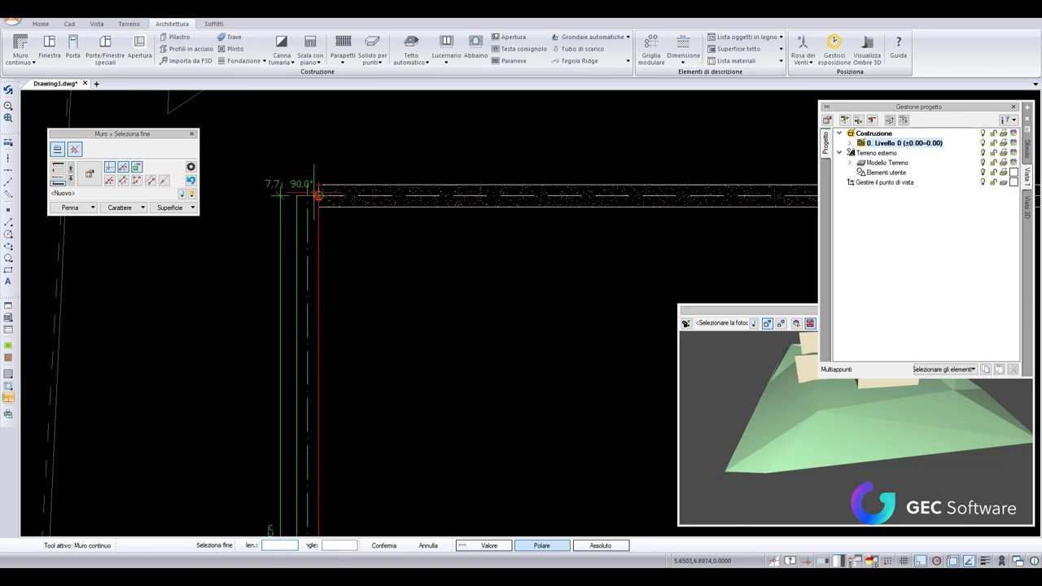
click(317, 195)
scroll(423, 317, down, 3)
key(Escape)
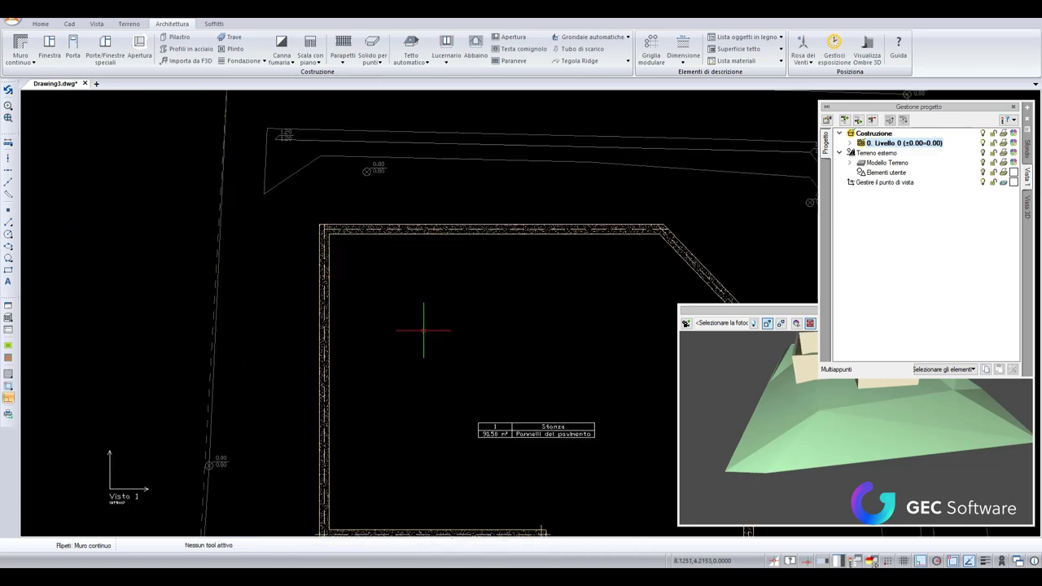
middle_drag(454, 360, 340, 309)
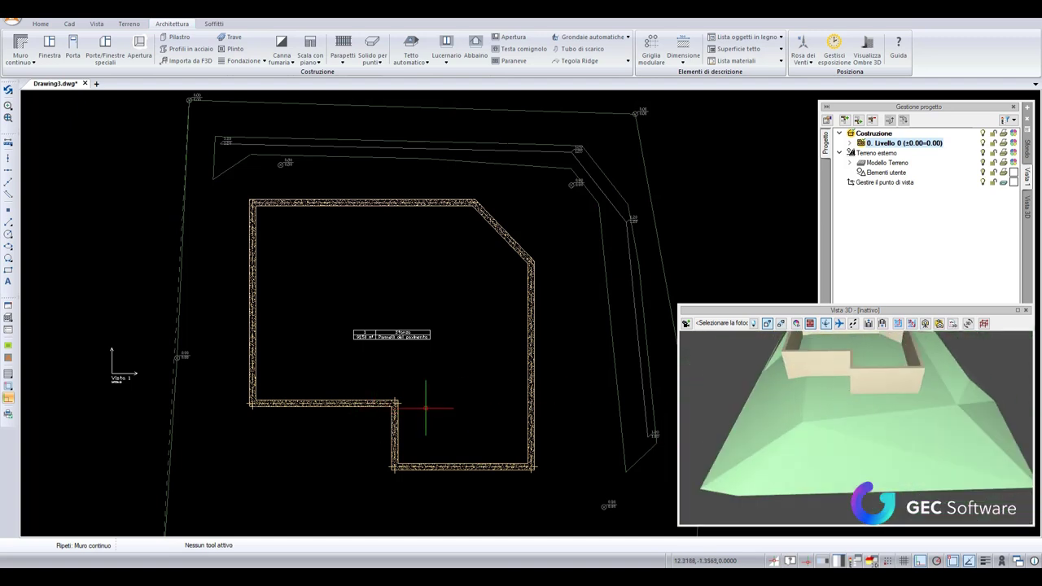
mouse_move(908, 413)
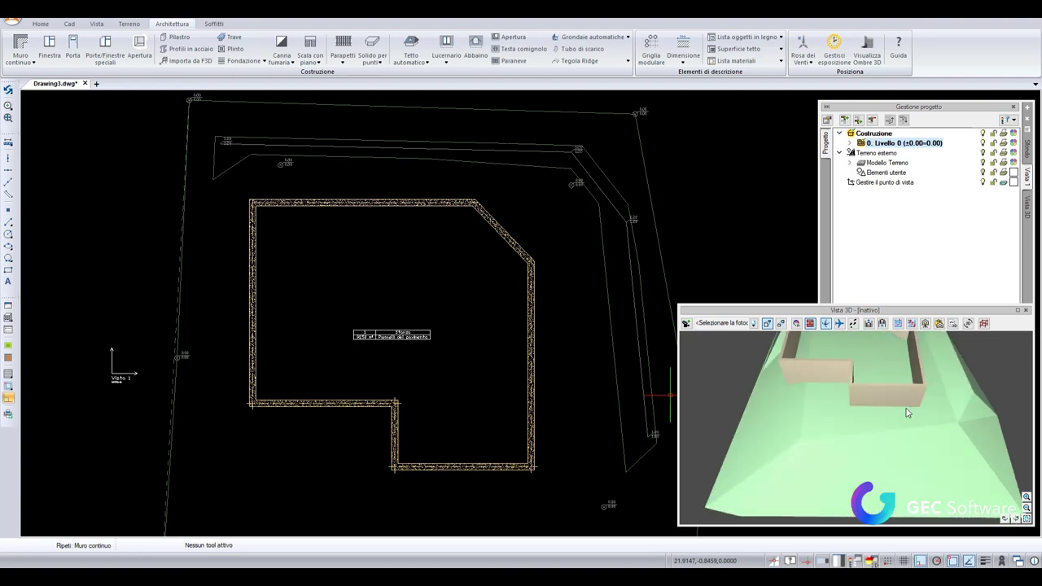
Step: Cut a Sbancamento automatico excavation inside the building walls and inspect it in Vista 3D
scroll(840, 379, down, 3)
scroll(840, 379, down, 2)
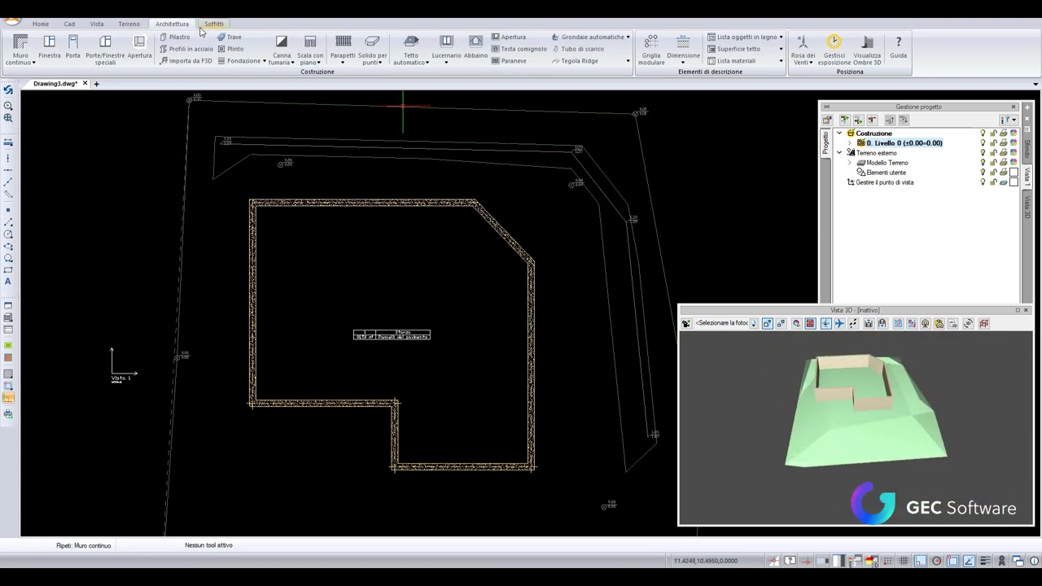
click(138, 26)
click(388, 57)
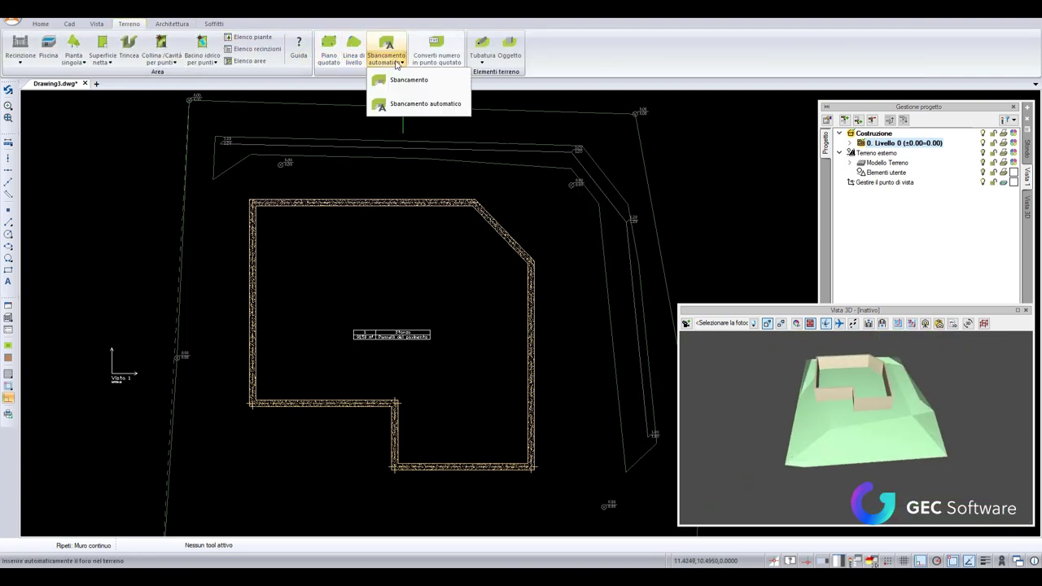
click(422, 104)
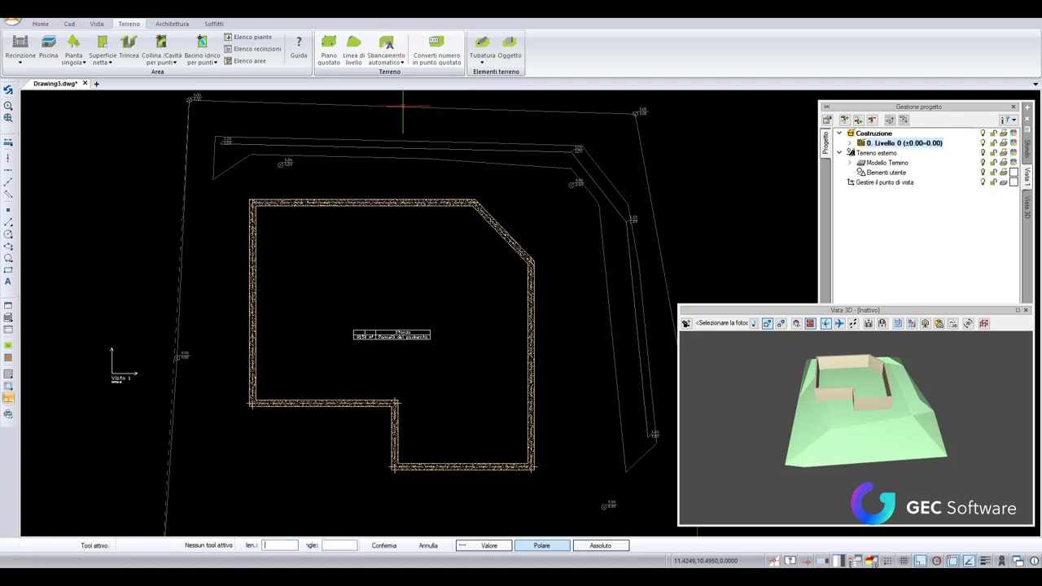
click(480, 250)
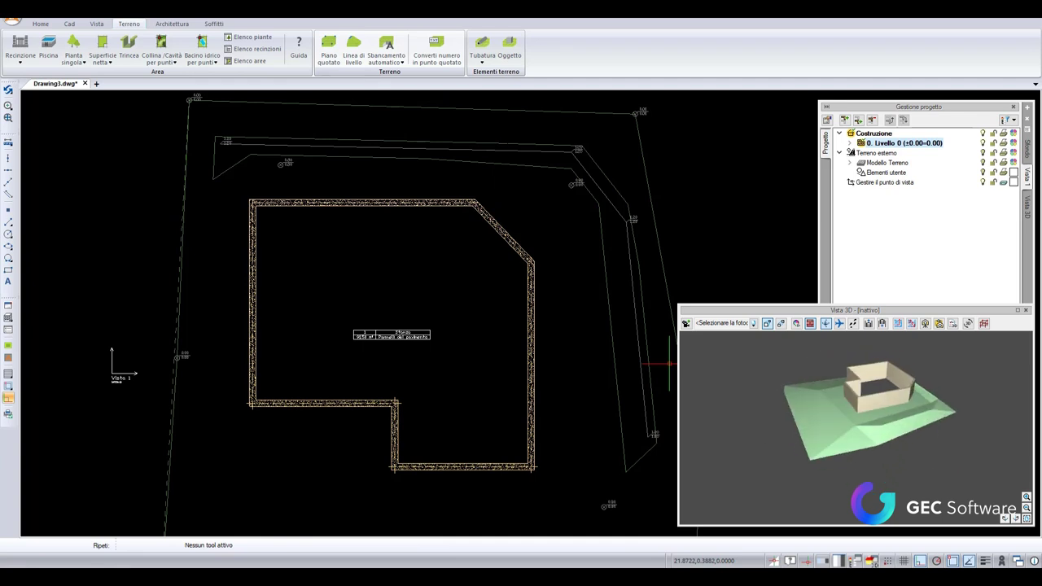
scroll(874, 366, up, 5)
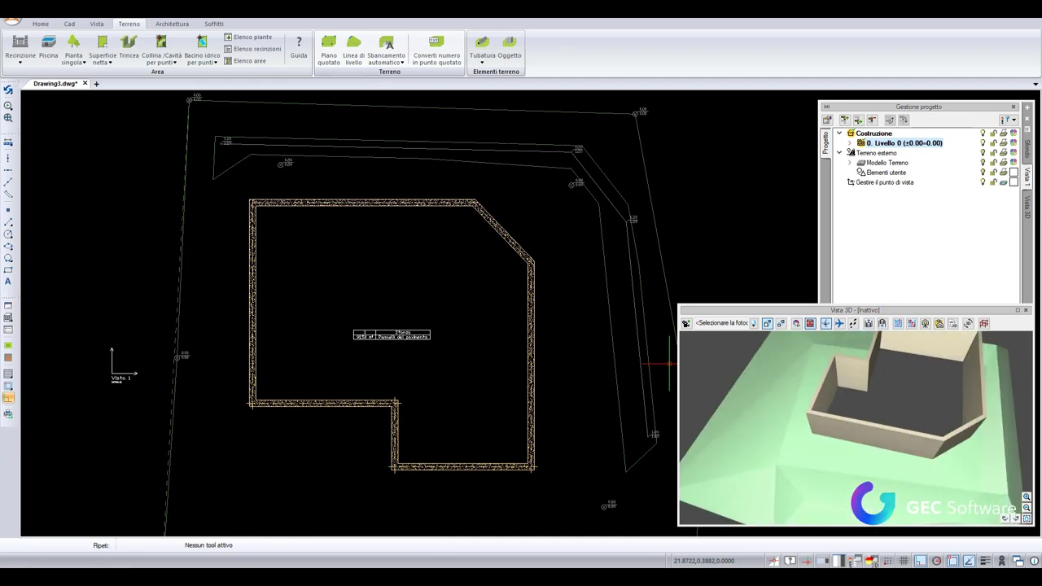
middle_drag(887, 424, 897, 379)
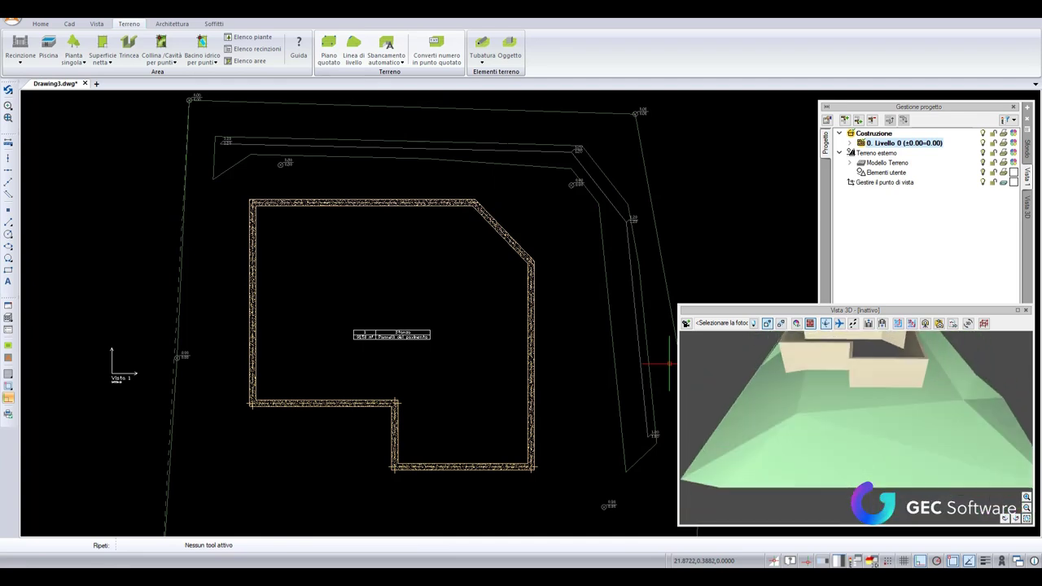
scroll(896, 377, down, 3)
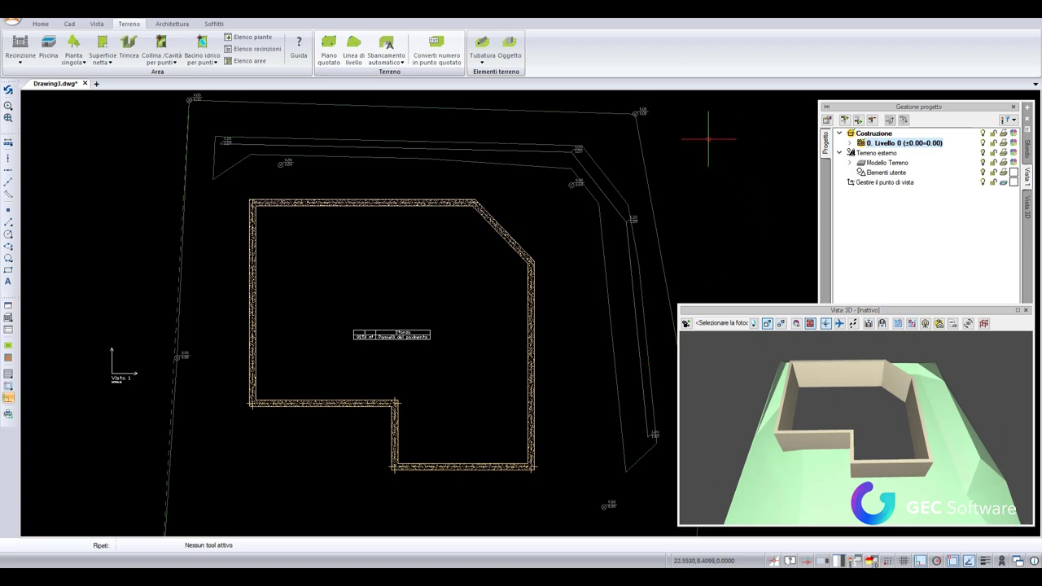
Step: Insert a Parquet floor slab into the 91.50 m² Stanza room and check it in 3D
click(406, 336)
scroll(374, 357, up, 3)
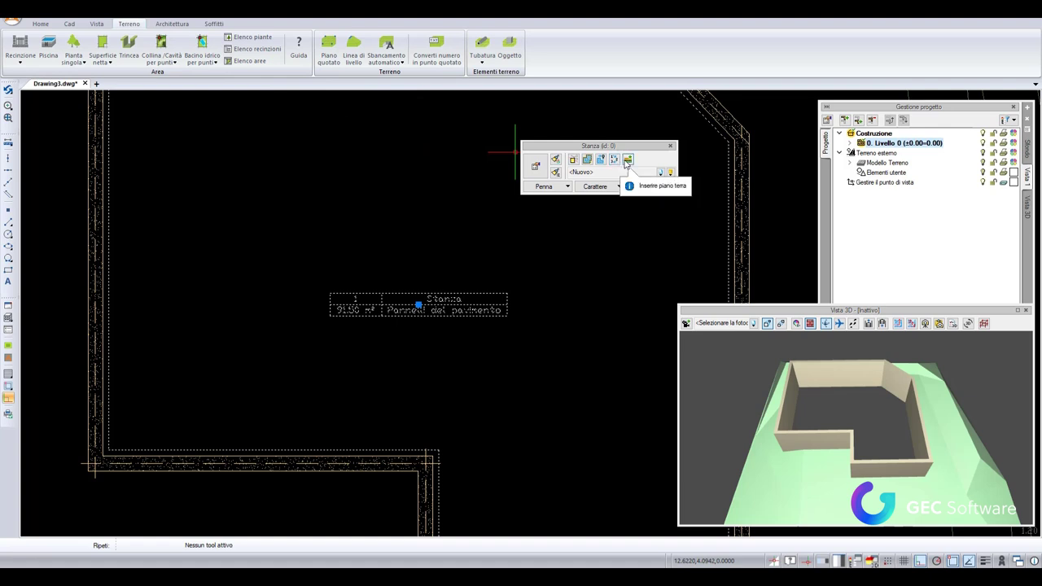
click(627, 160)
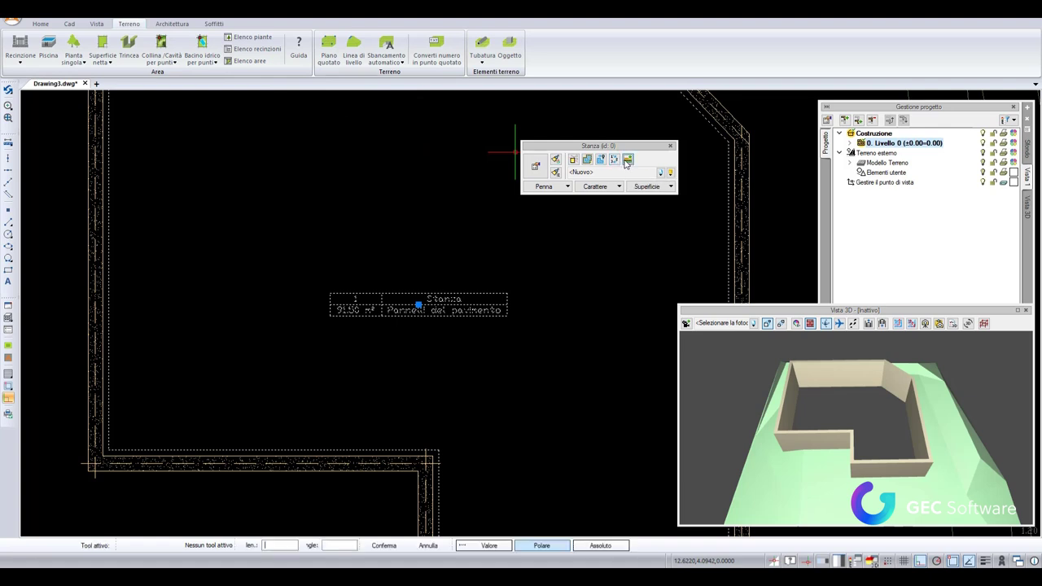
drag(822, 411, 849, 423)
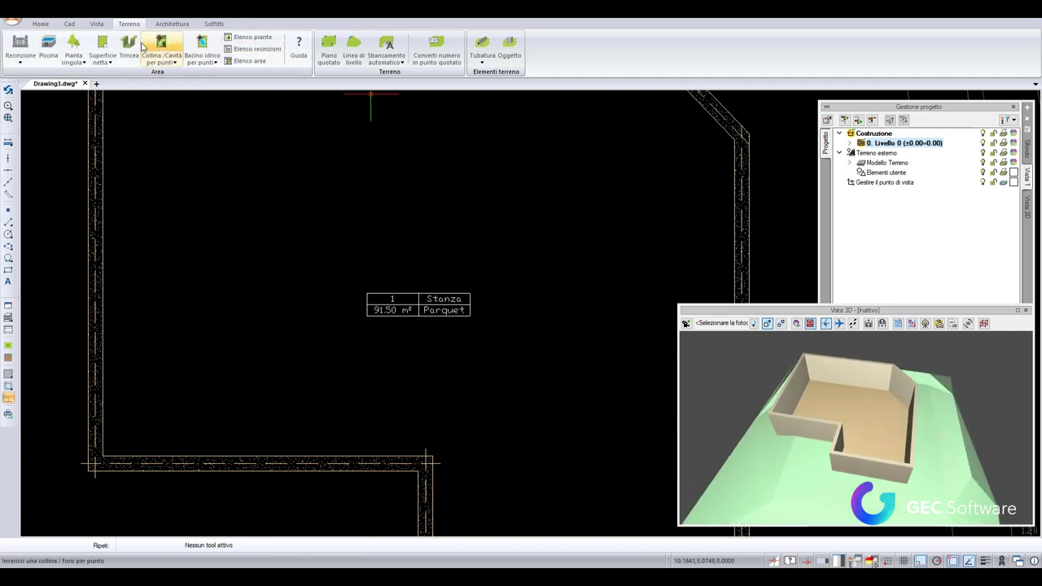
double_click(415, 301)
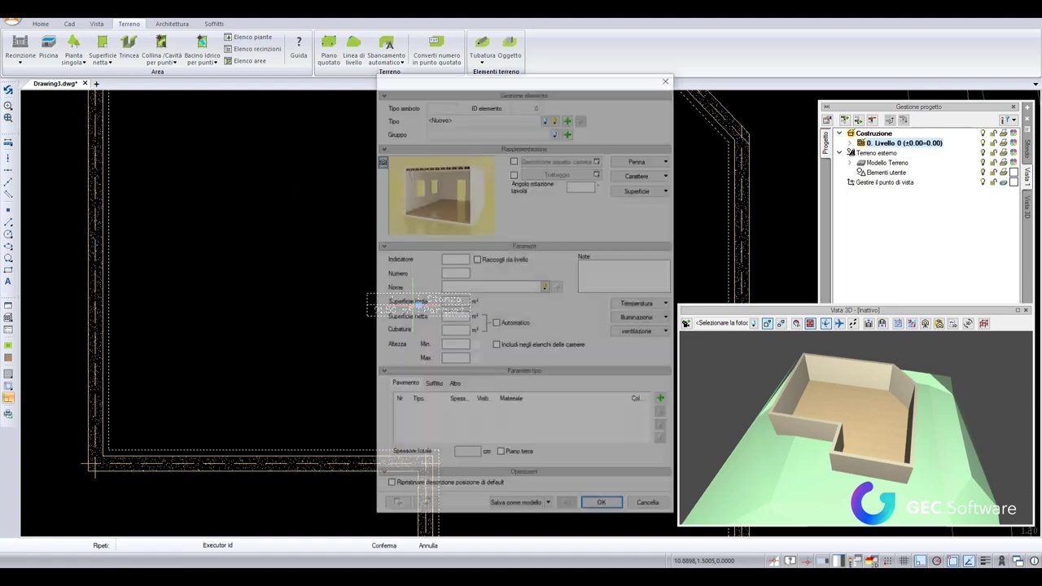
scroll(538, 426, down, 2)
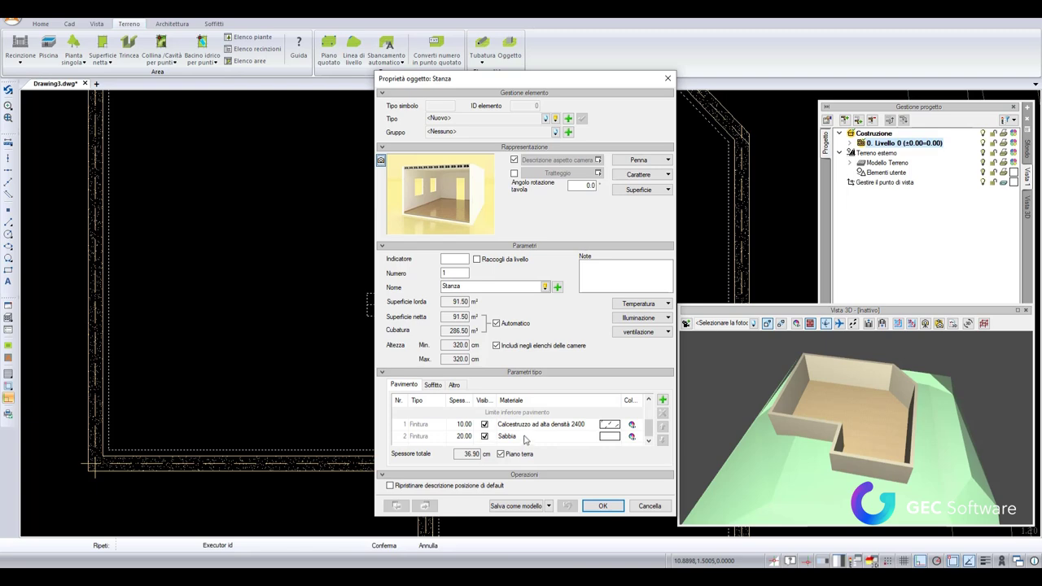
scroll(561, 433, up, 1)
scroll(525, 431, up, 1)
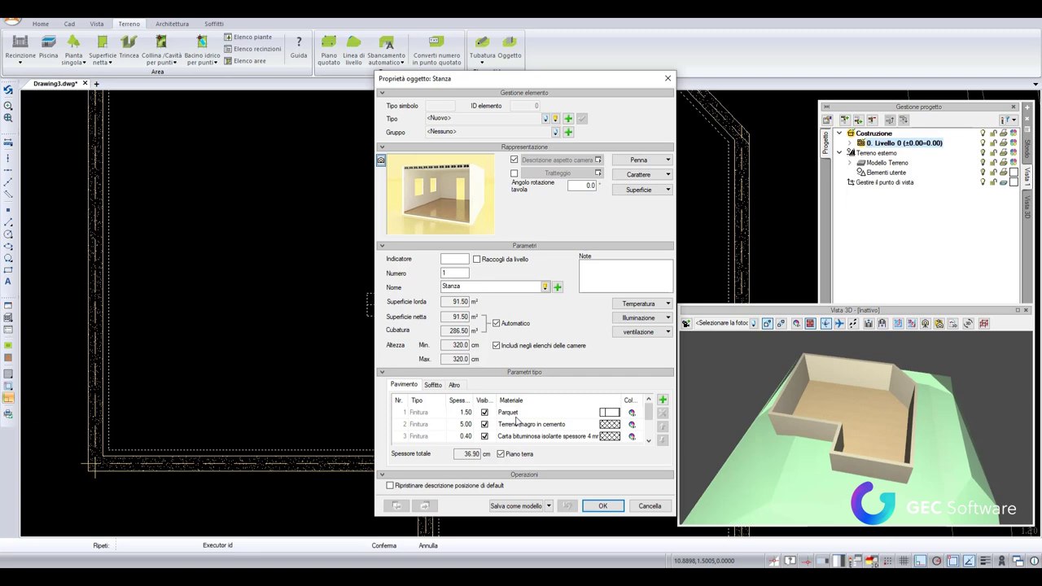
scroll(529, 427, down, 2)
scroll(538, 420, down, 1)
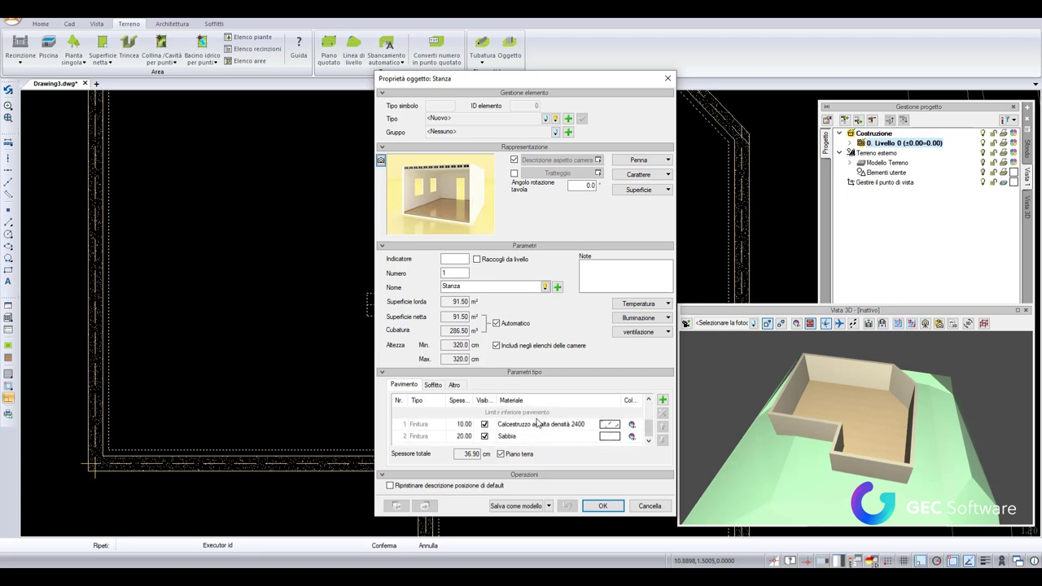
scroll(543, 435, up, 1)
scroll(544, 436, down, 1)
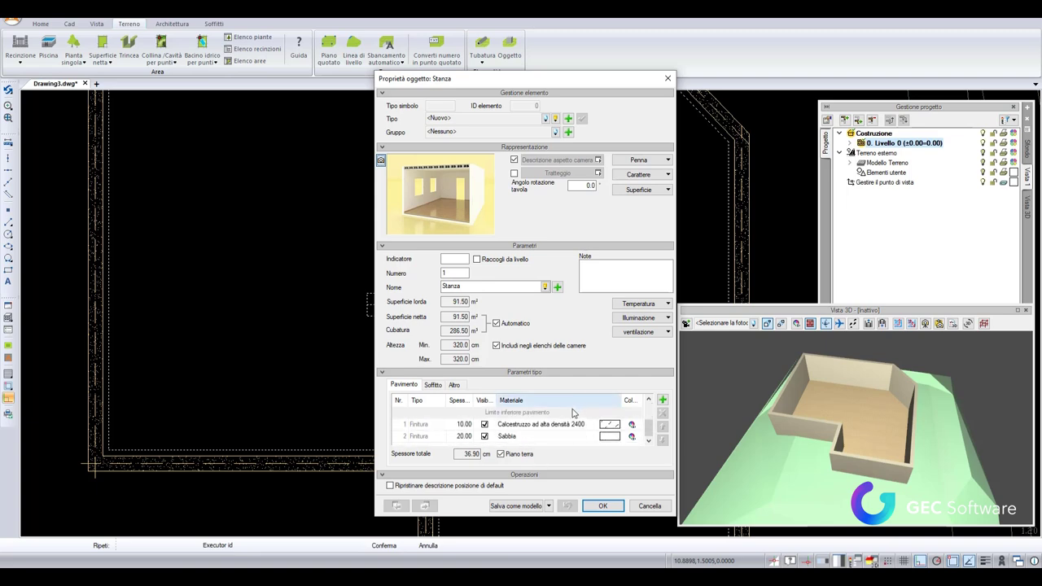
click(570, 424)
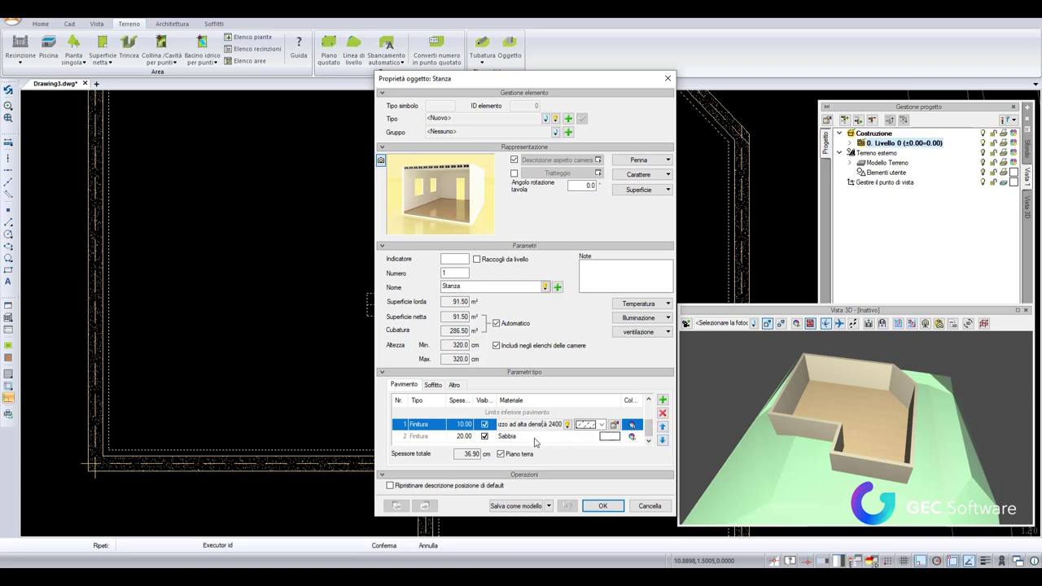
scroll(535, 442, up, 1)
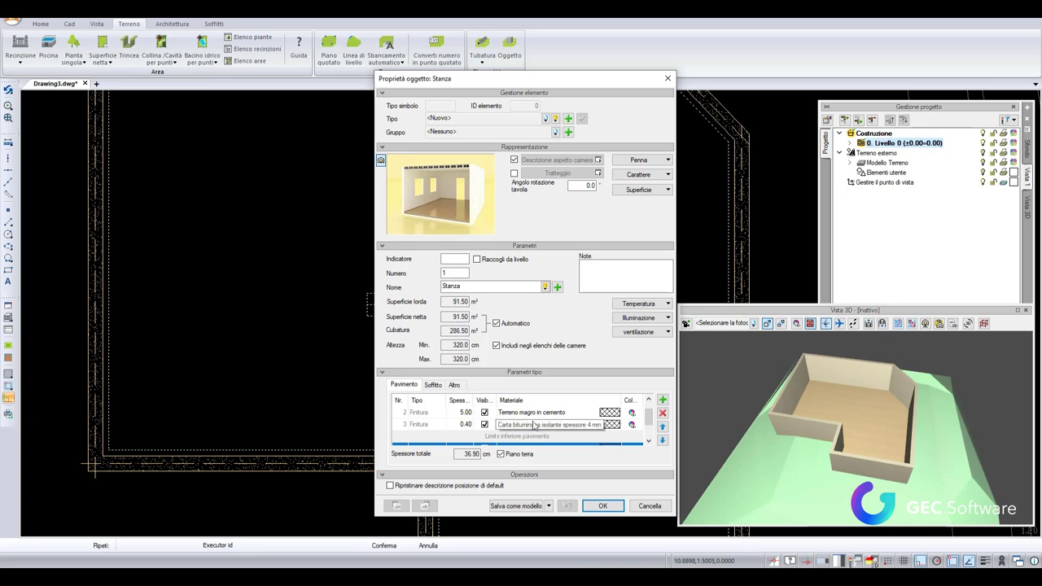
scroll(570, 419, down, 1)
scroll(621, 446, up, 1)
scroll(616, 432, up, 1)
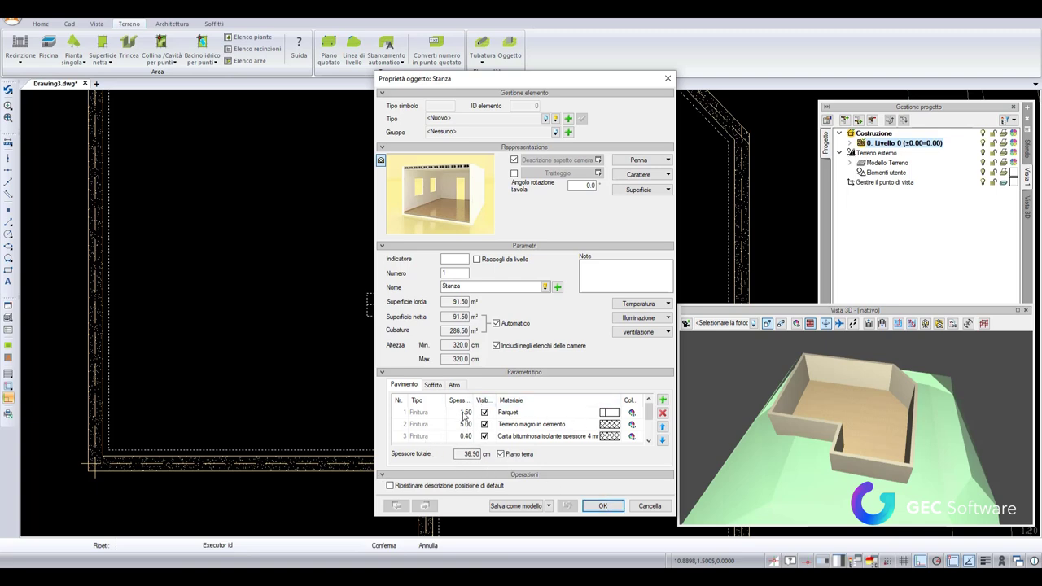
scroll(488, 419, down, 1)
click(540, 425)
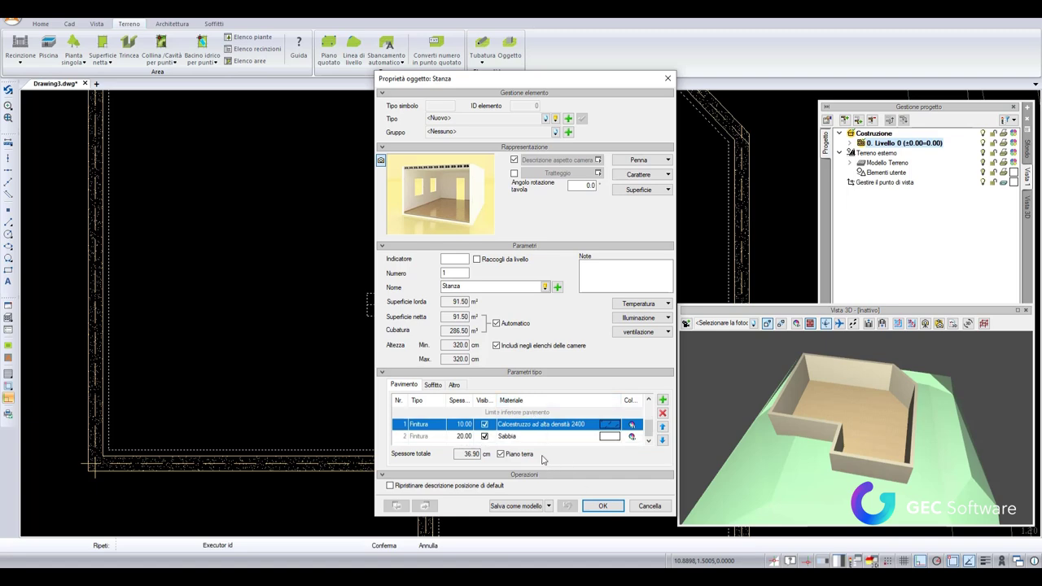
click(500, 454)
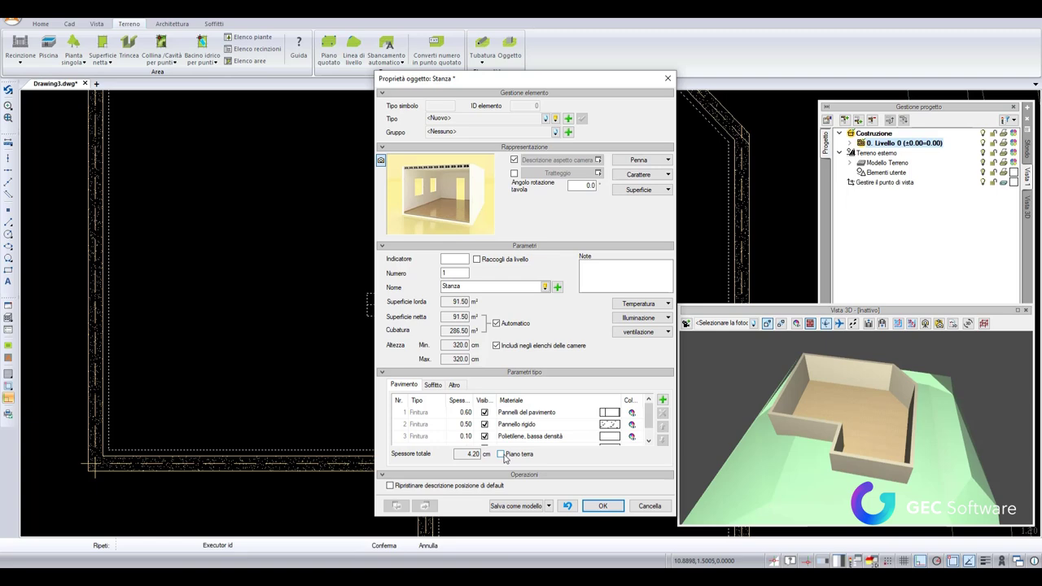
scroll(514, 414, down, 1)
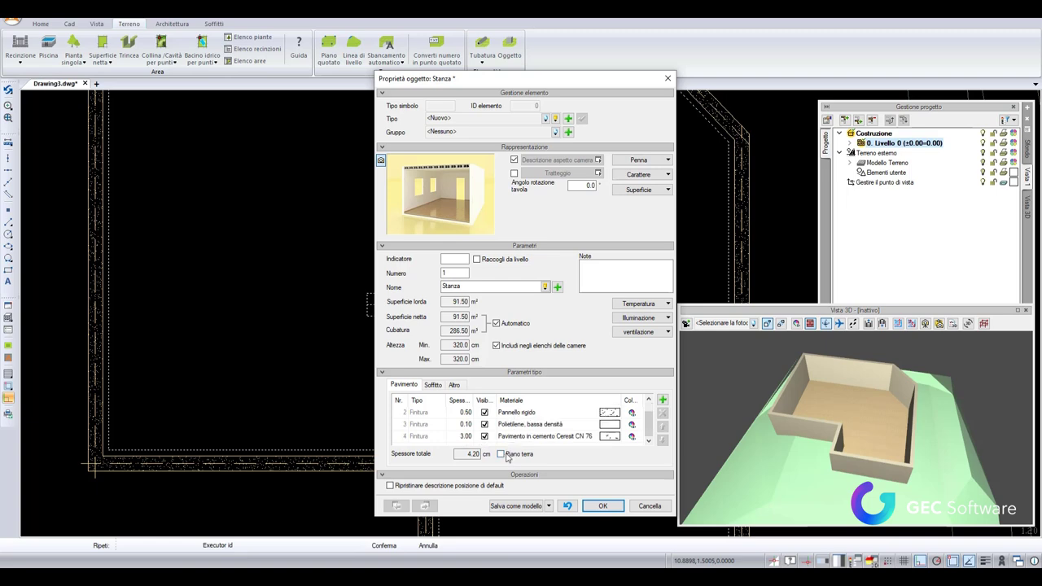
click(501, 454)
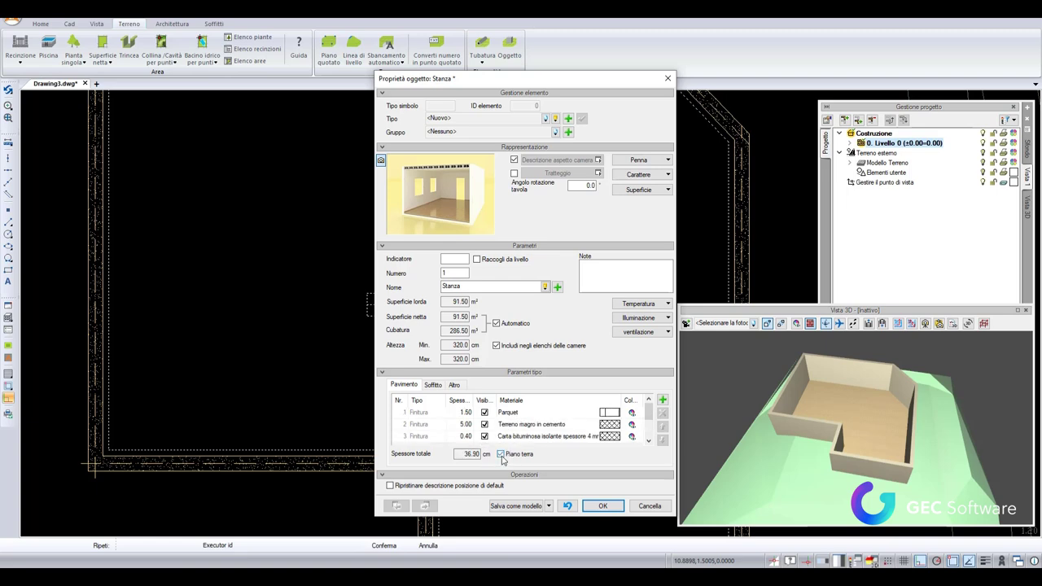
Step: Cut section A-A horizontally across the building and place the section drawing beside the site plan
click(602, 506)
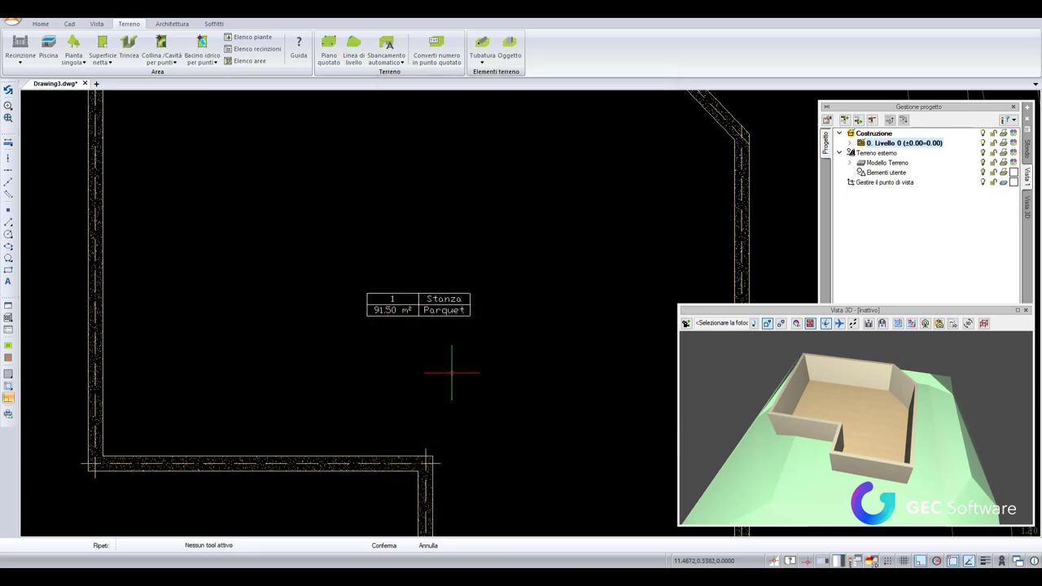
scroll(447, 358, down, 3)
click(96, 23)
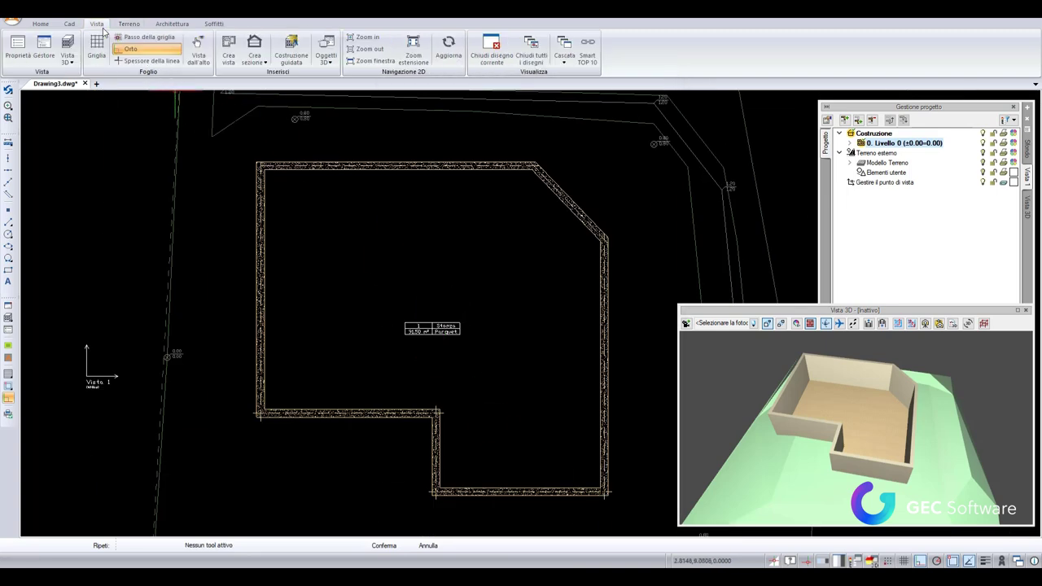
click(254, 53)
click(277, 79)
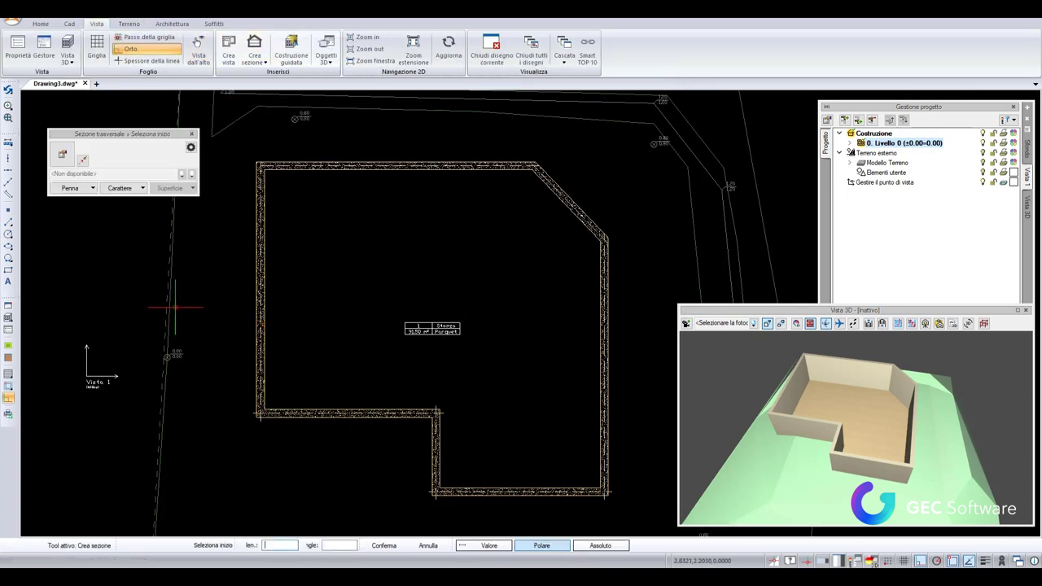
click(139, 306)
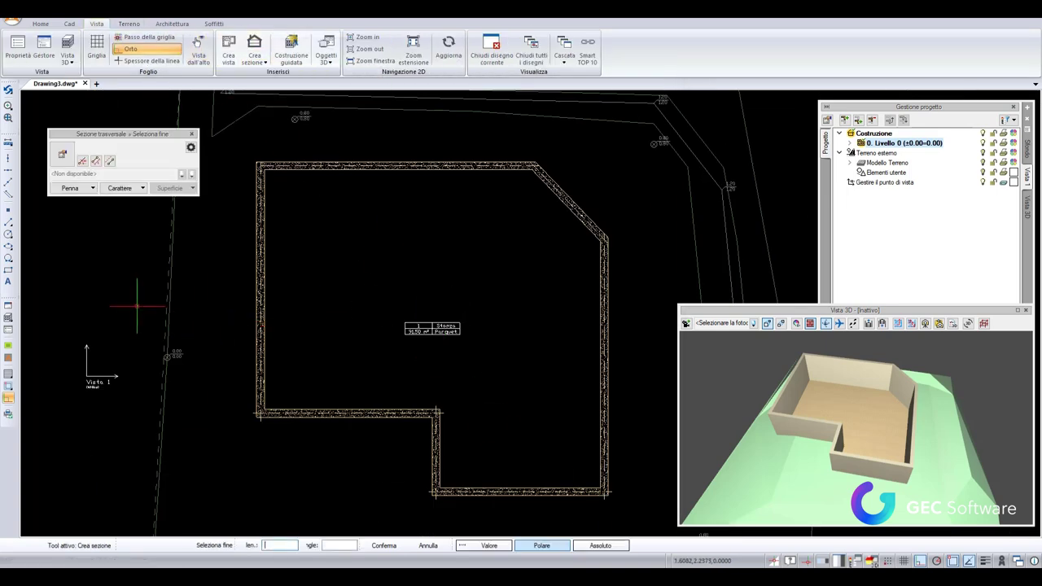
click(626, 306)
middle_drag(627, 351, 340, 281)
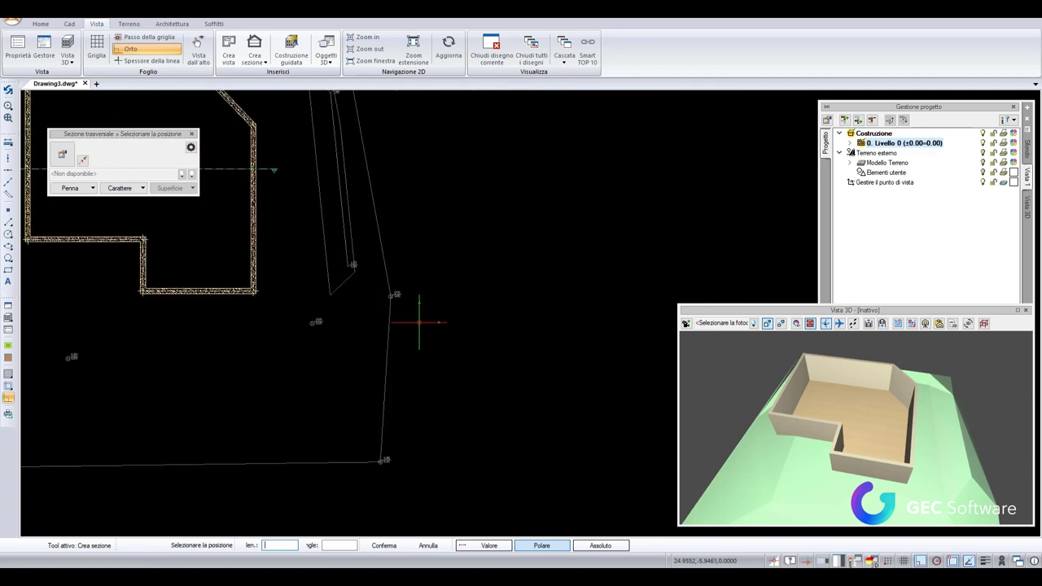
click(442, 431)
scroll(442, 432, down, 2)
scroll(480, 411, up, 2)
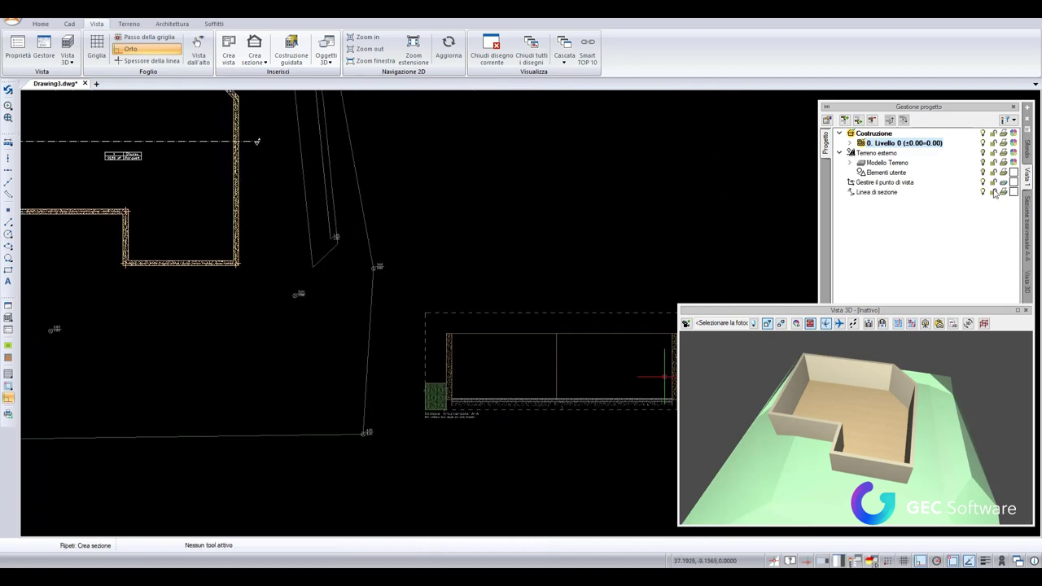
mouse_move(559, 447)
middle_down()
mouse_move(430, 372)
mouse_move(316, 360)
middle_up()
scroll(337, 321, up, 3)
middle_drag(437, 332, 299, 326)
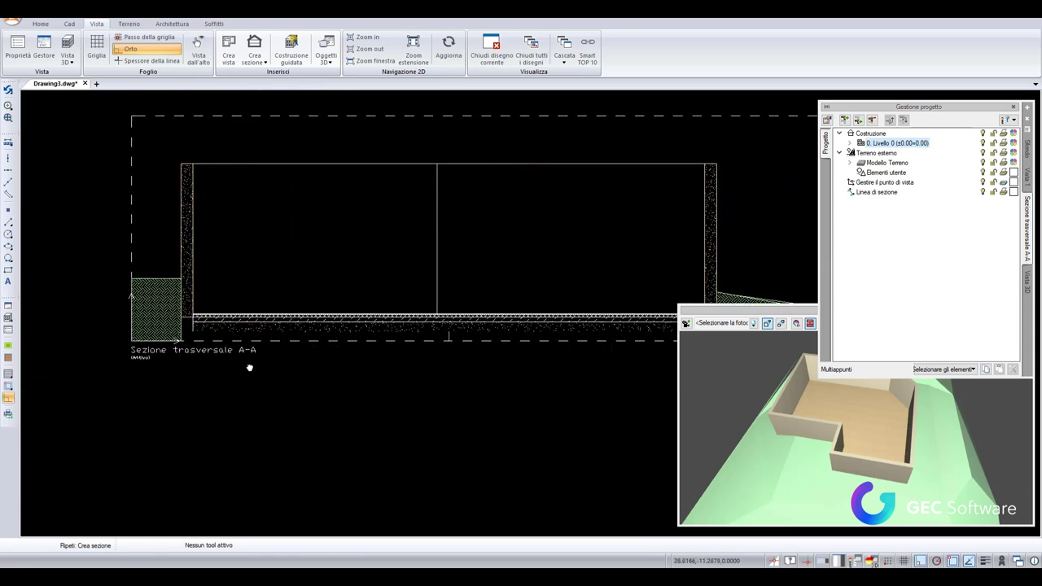
scroll(643, 310, up, 3)
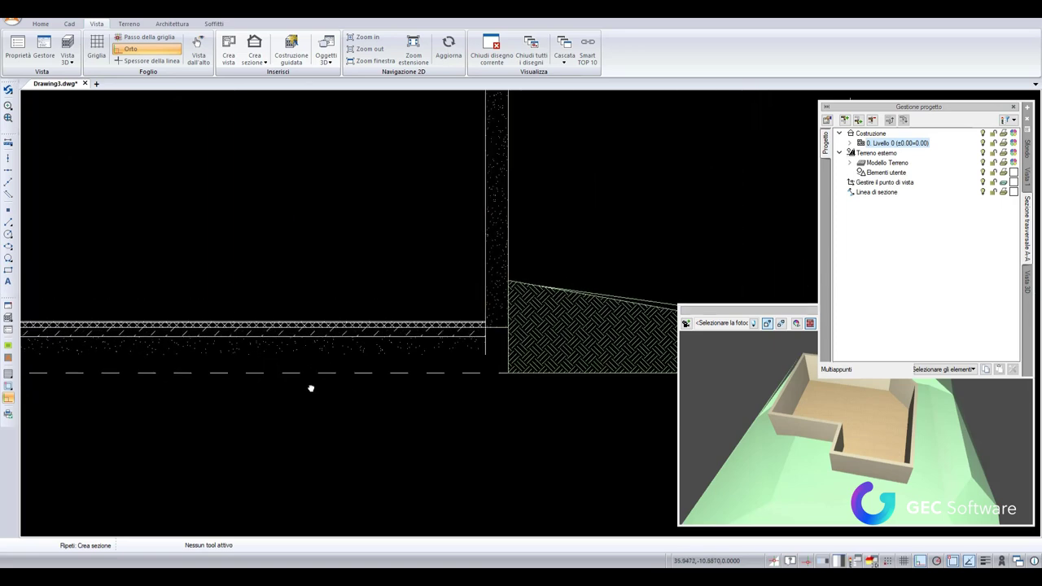
scroll(643, 310, down, 2)
scroll(538, 345, down, 1)
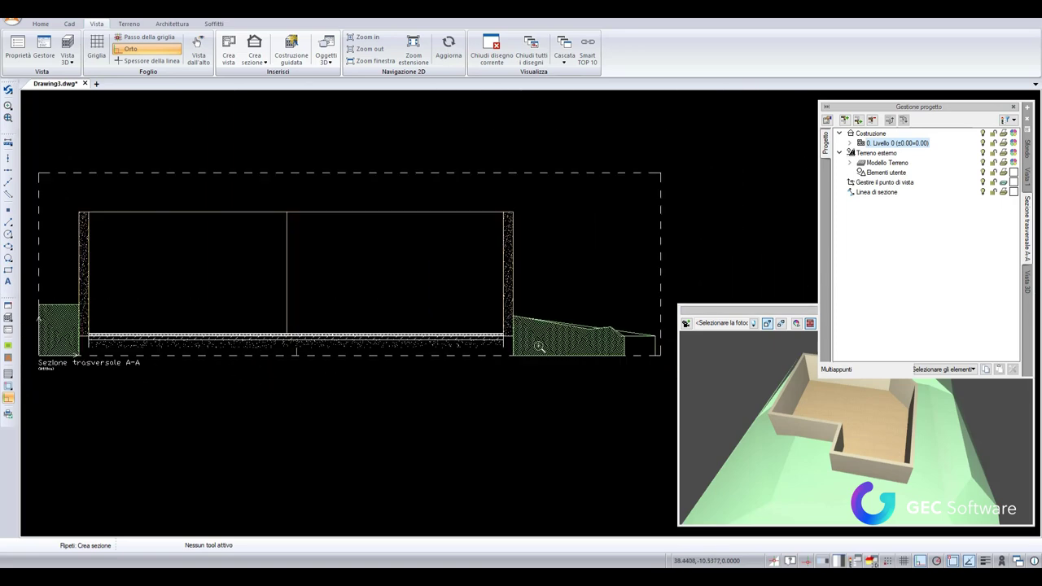
scroll(493, 366, down, 1)
scroll(493, 365, down, 2)
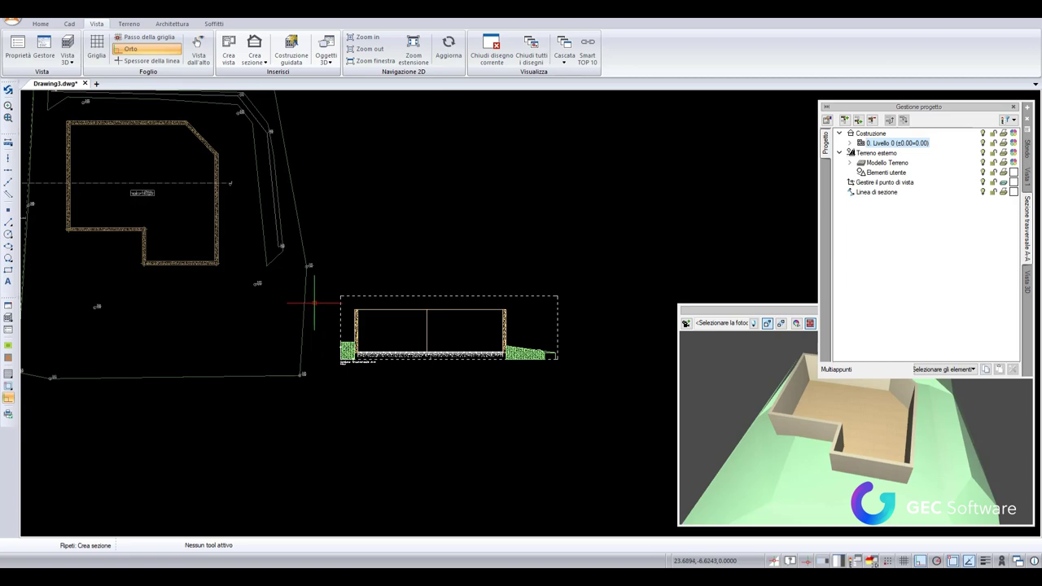
scroll(370, 350, up, 2)
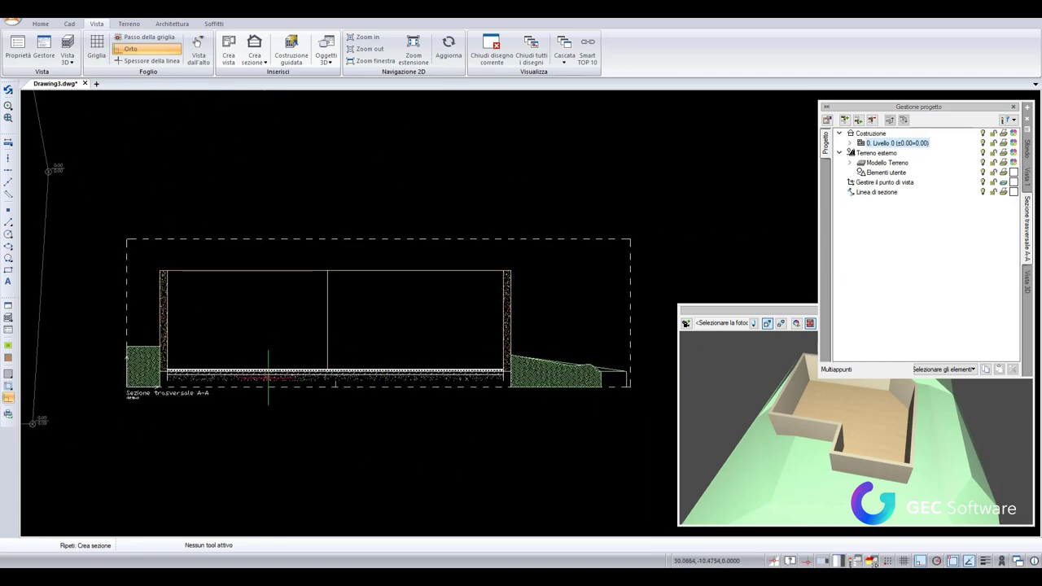
scroll(289, 370, down, 1)
scroll(224, 375, up, 2)
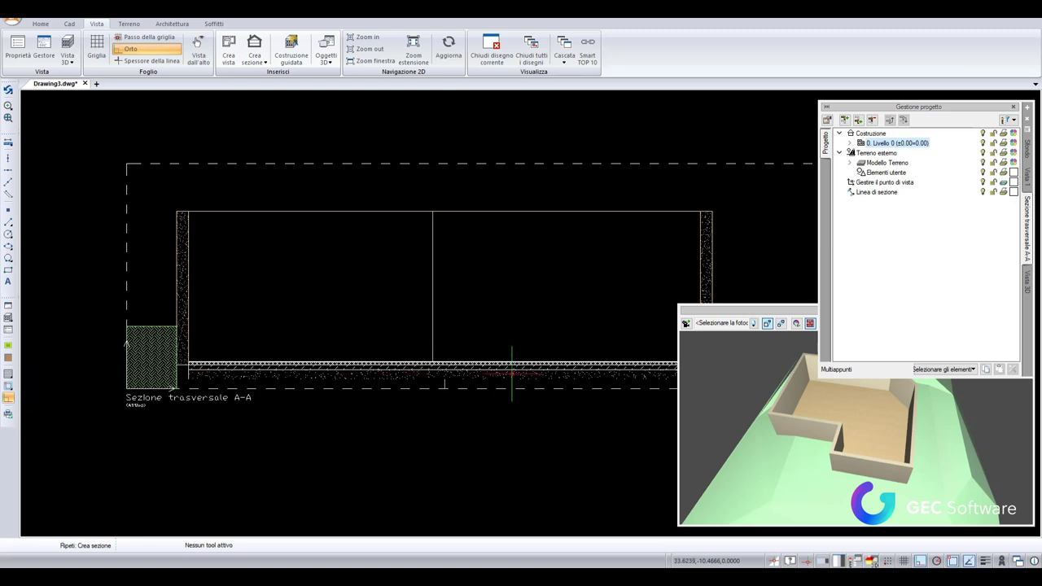
scroll(570, 379, down, 2)
scroll(488, 366, down, 3)
scroll(323, 273, up, 1)
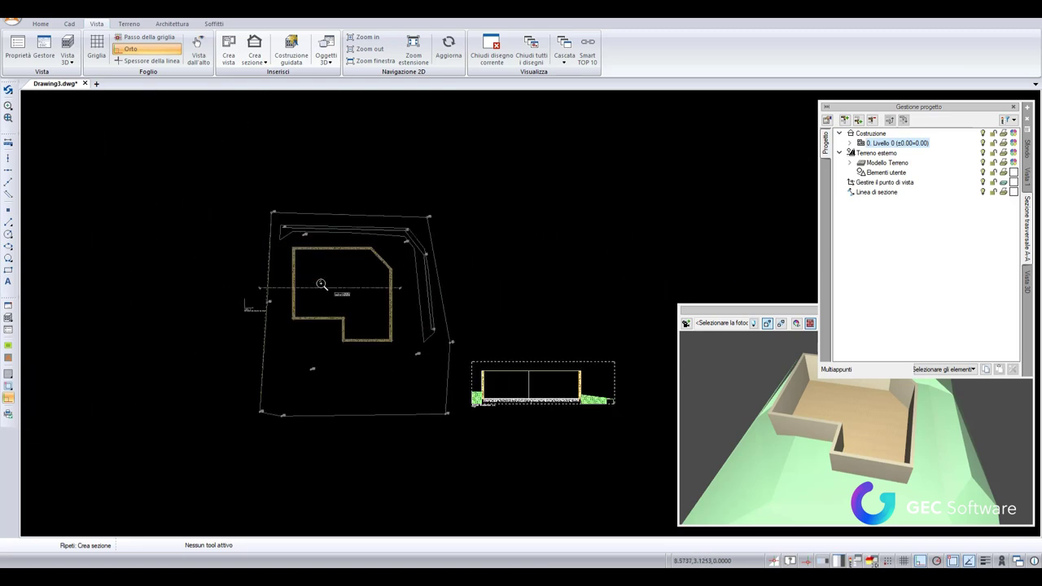